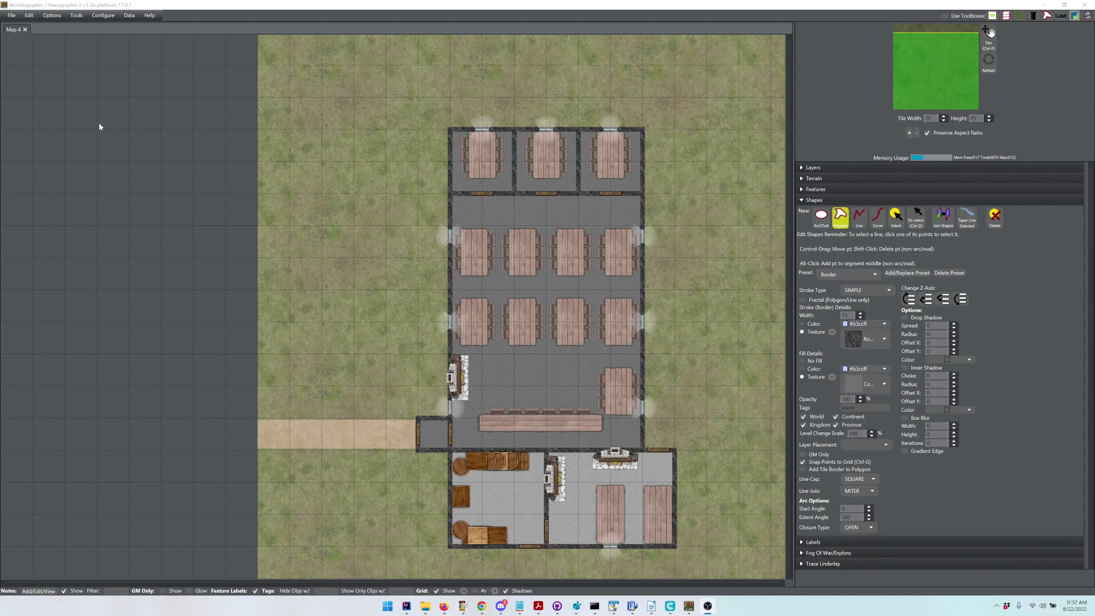
- Create a new battlemat map with the Generate Tavern option and compare its layout with Map 4
left_click(11, 15)
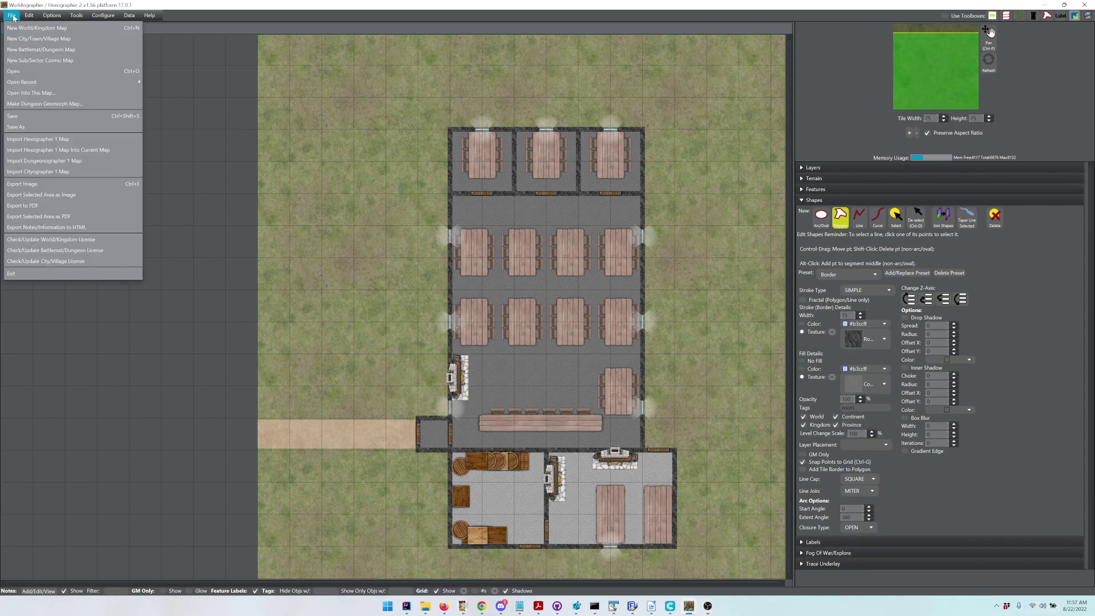
left_click(25, 51)
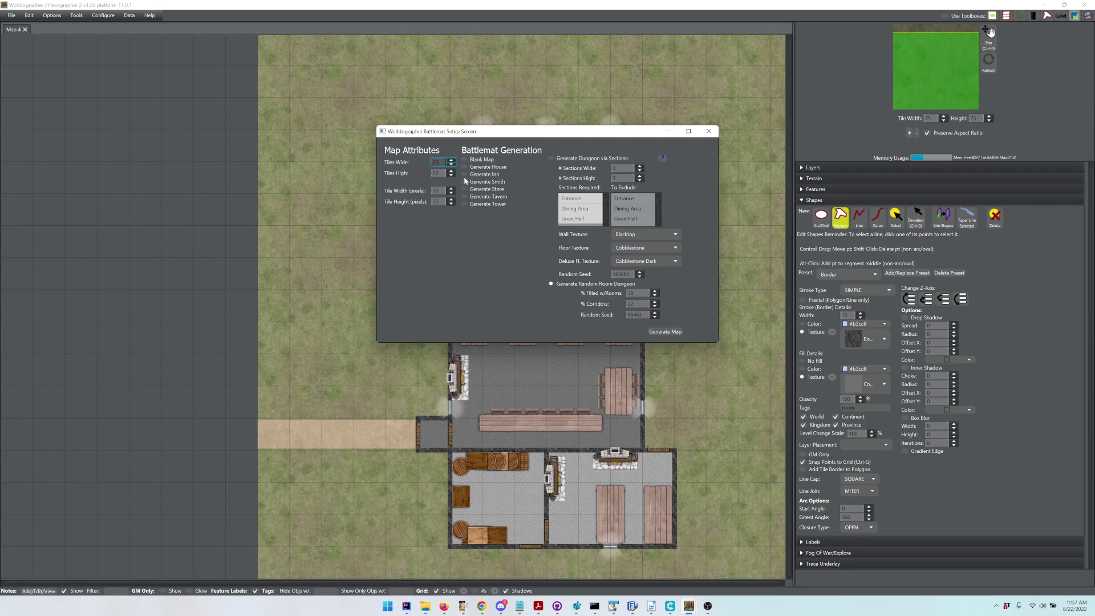
left_click(466, 196)
left_click(666, 332)
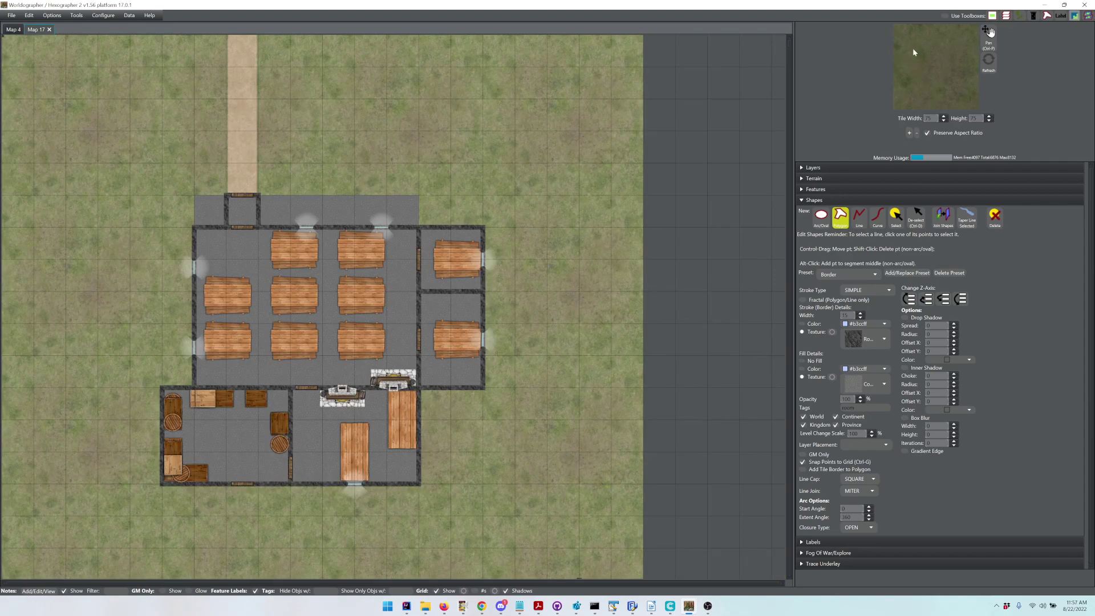
left_click_drag(948, 61, 929, 64)
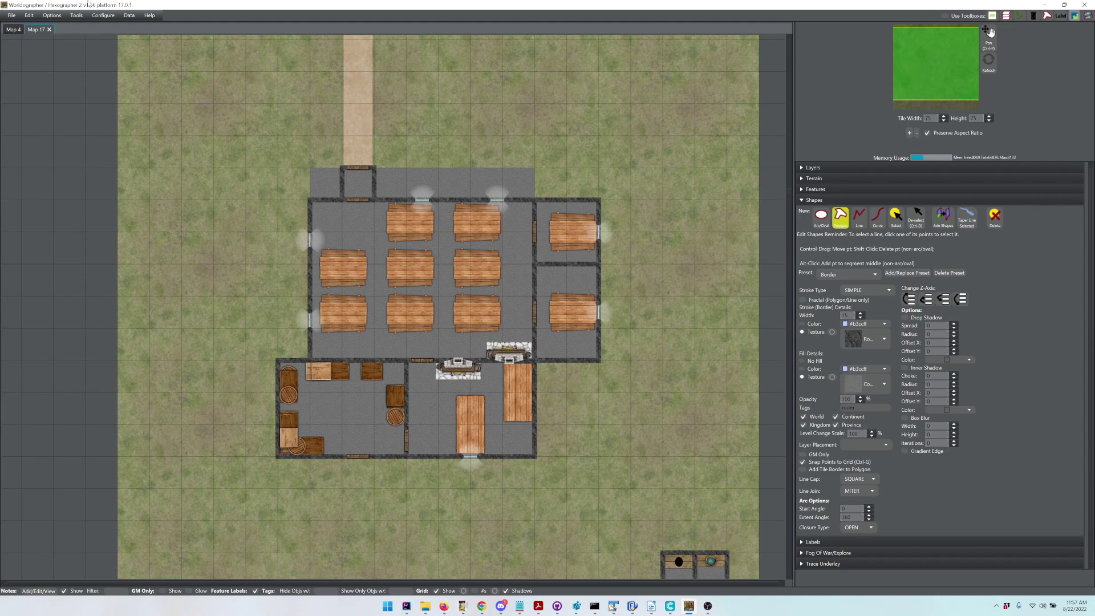
left_click(10, 30)
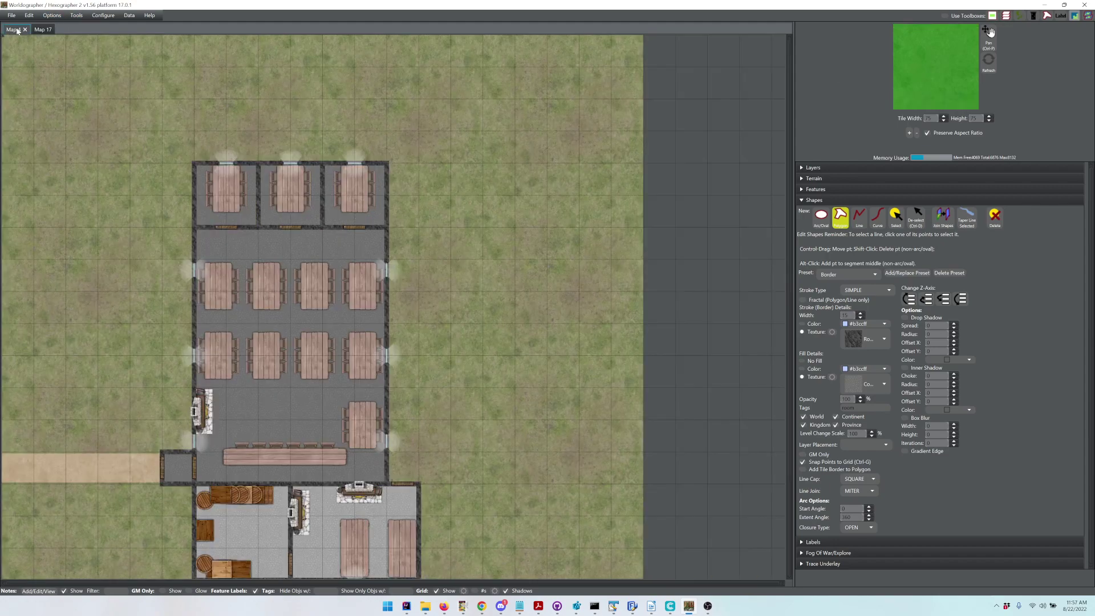
left_click(36, 30)
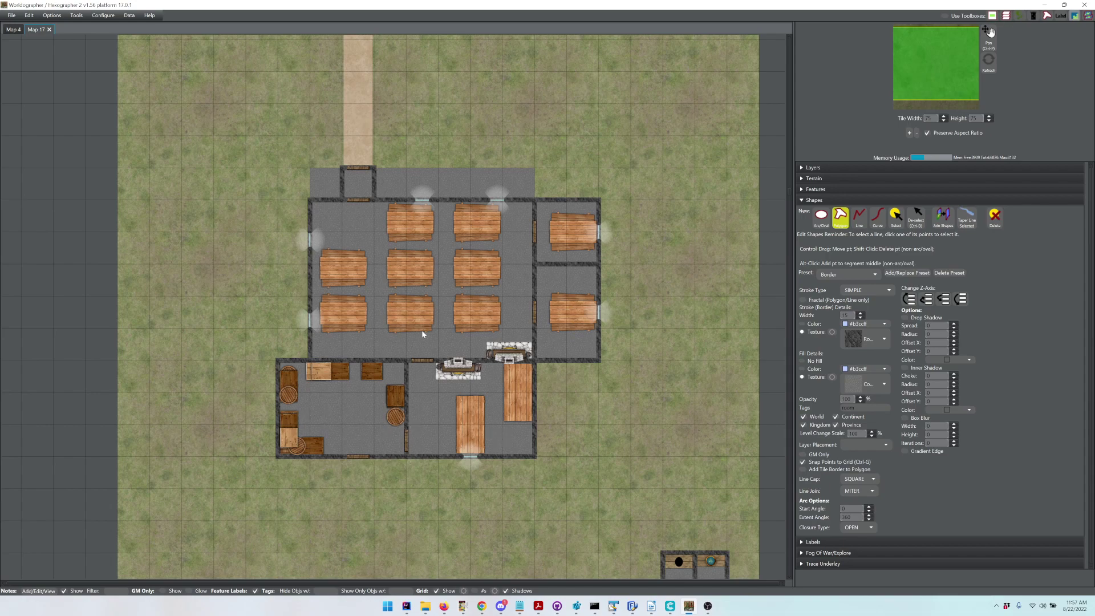
- Generate another new battlemat map, keeping the Generate Tavern option
left_click(10, 15)
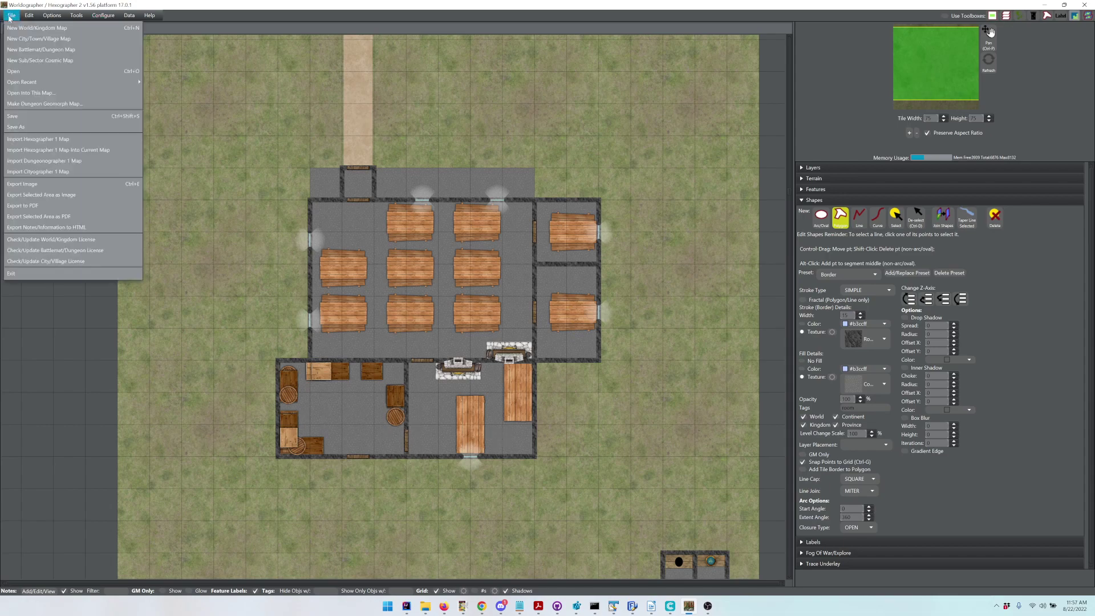
mouse_move(28, 85)
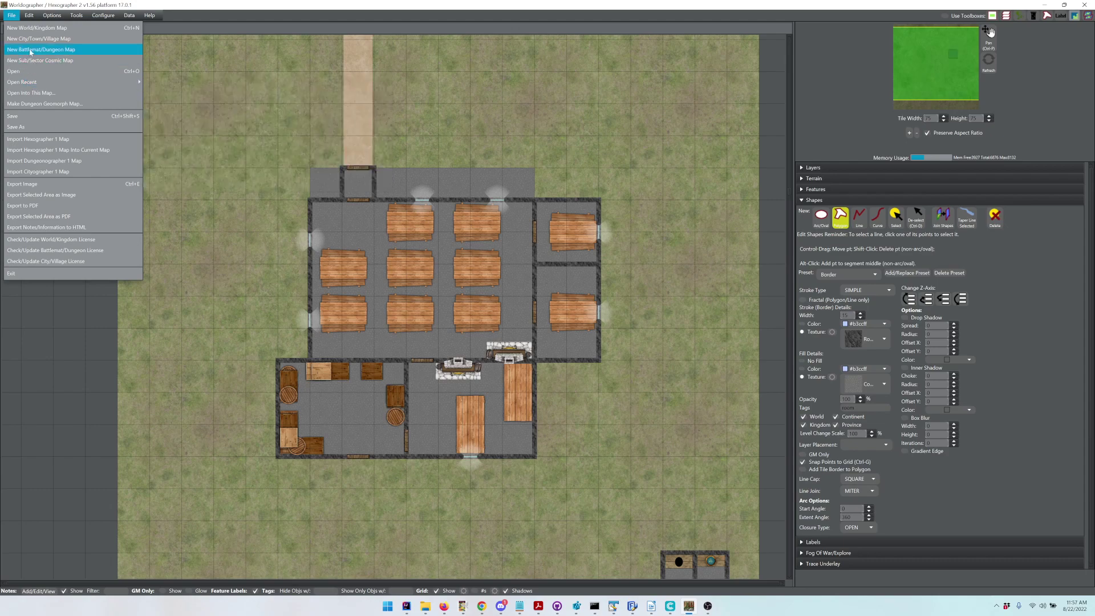
left_click(30, 50)
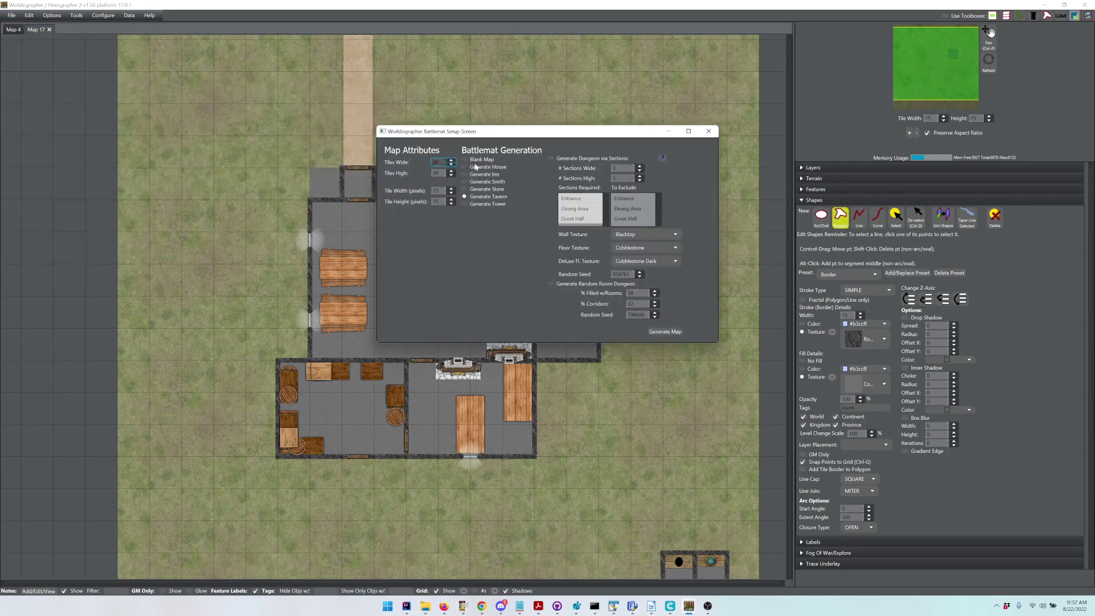
left_click(673, 333)
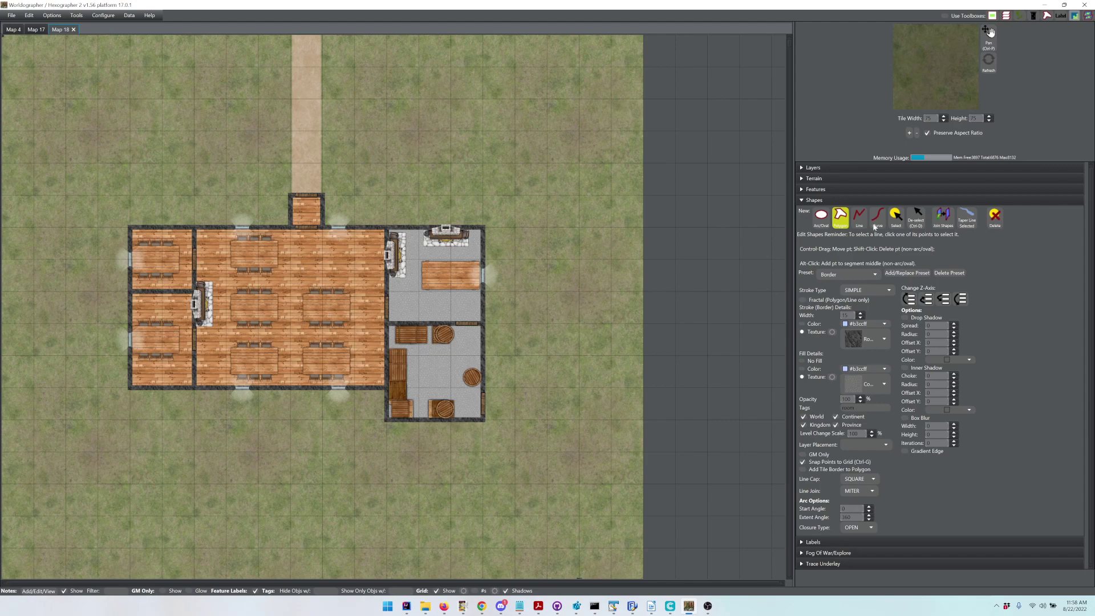
- Remove the table in the middle row of the tavern hall's second column, leaving its chairs in place
left_click(815, 188)
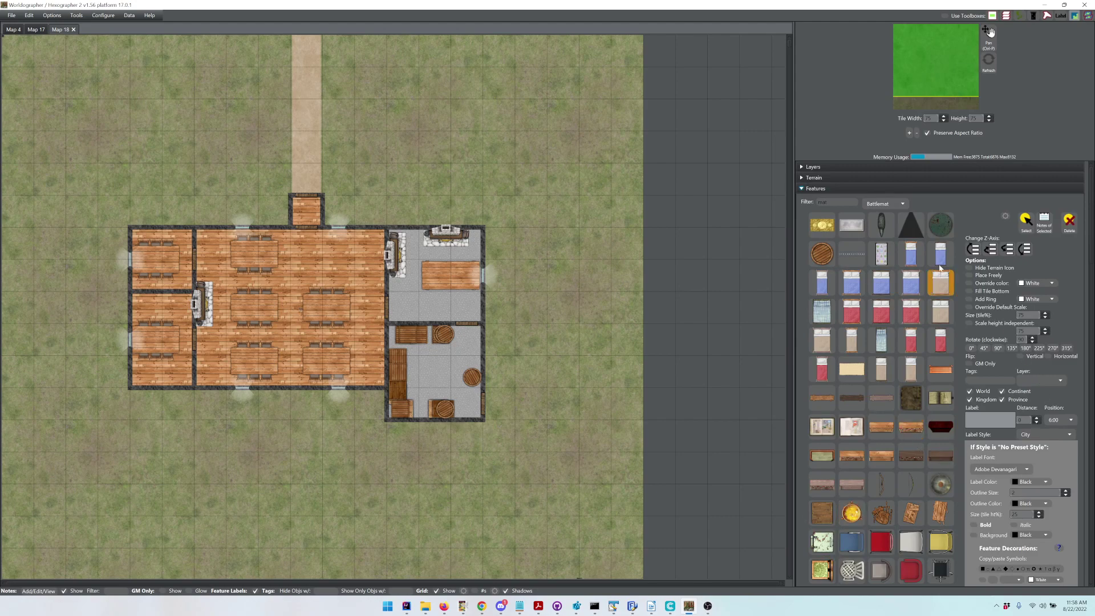
left_click(1026, 222)
left_click(328, 307)
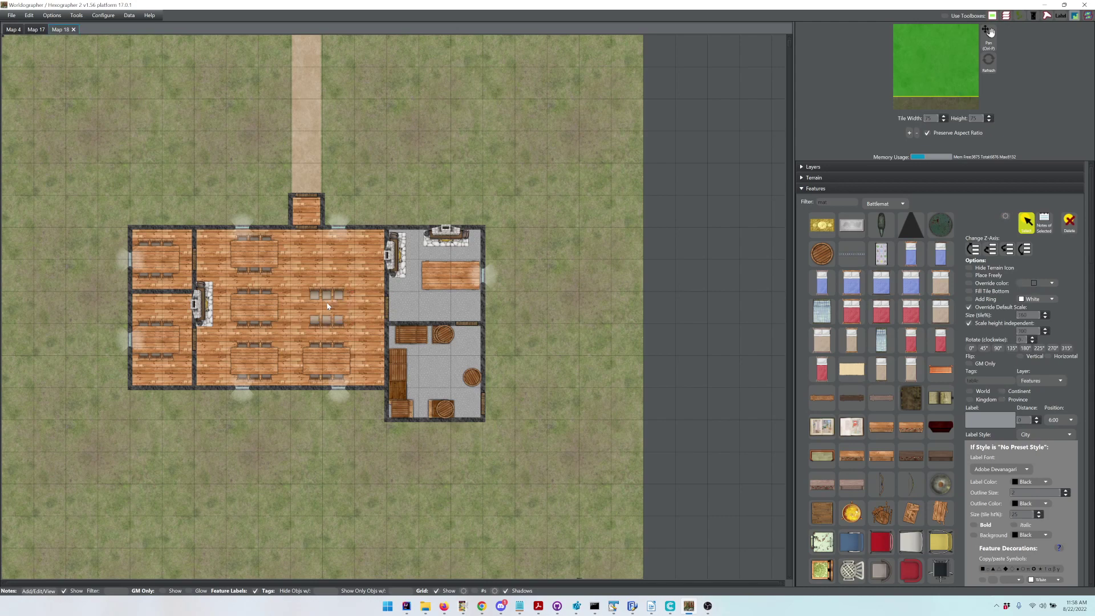
- Place a dark brown rectangular wooden table from the Battlemat features between the six chairs left without a table
scroll(891, 439, "down", 2)
scroll(891, 439, "down", 10)
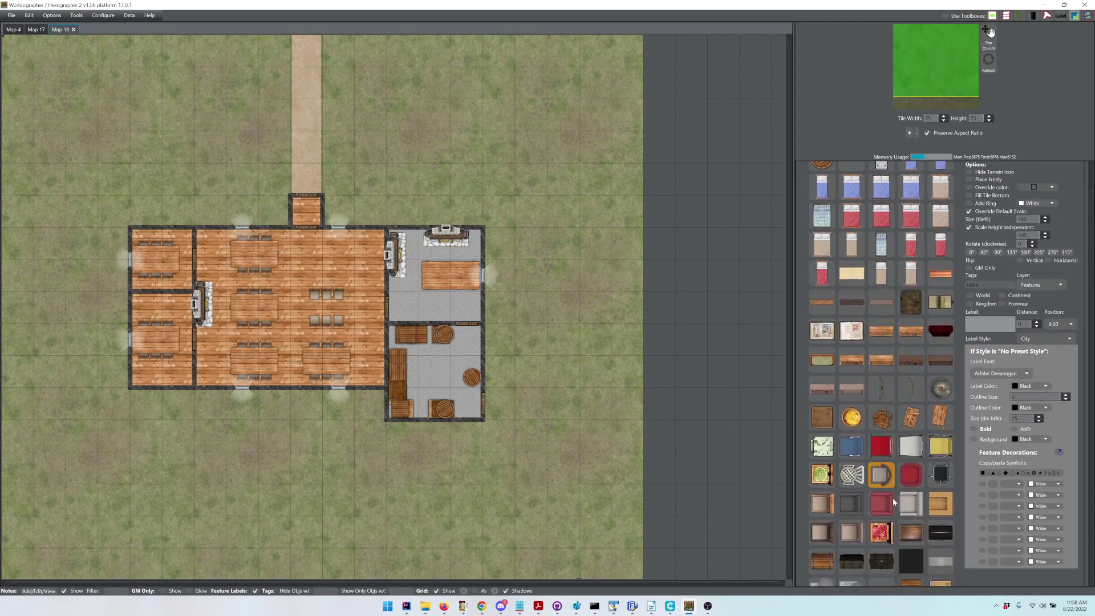
scroll(894, 535, "down", 8)
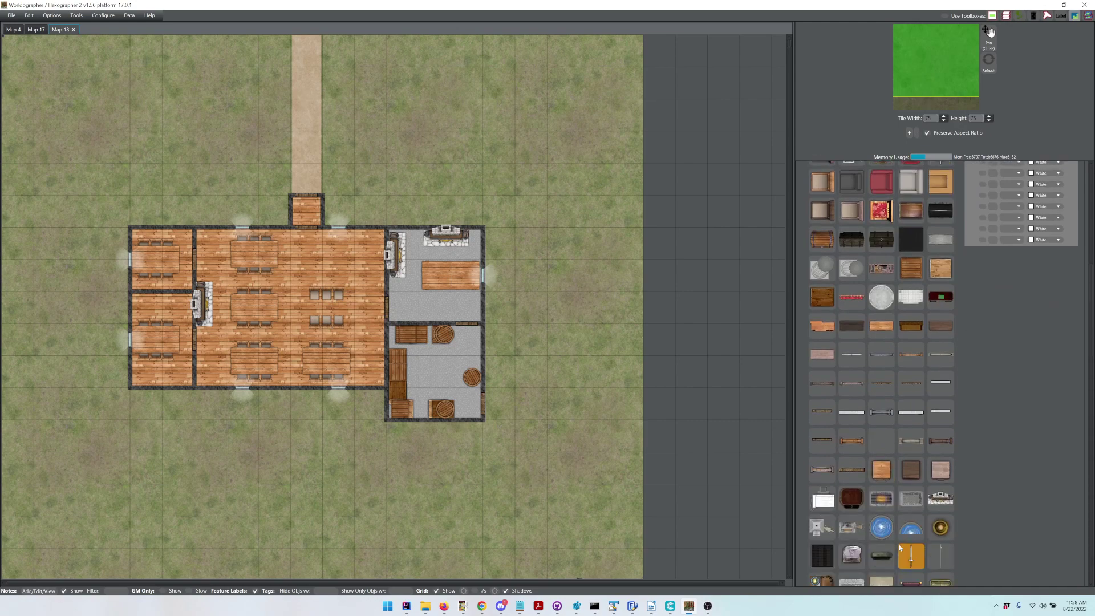
scroll(980, 521, "down", 13)
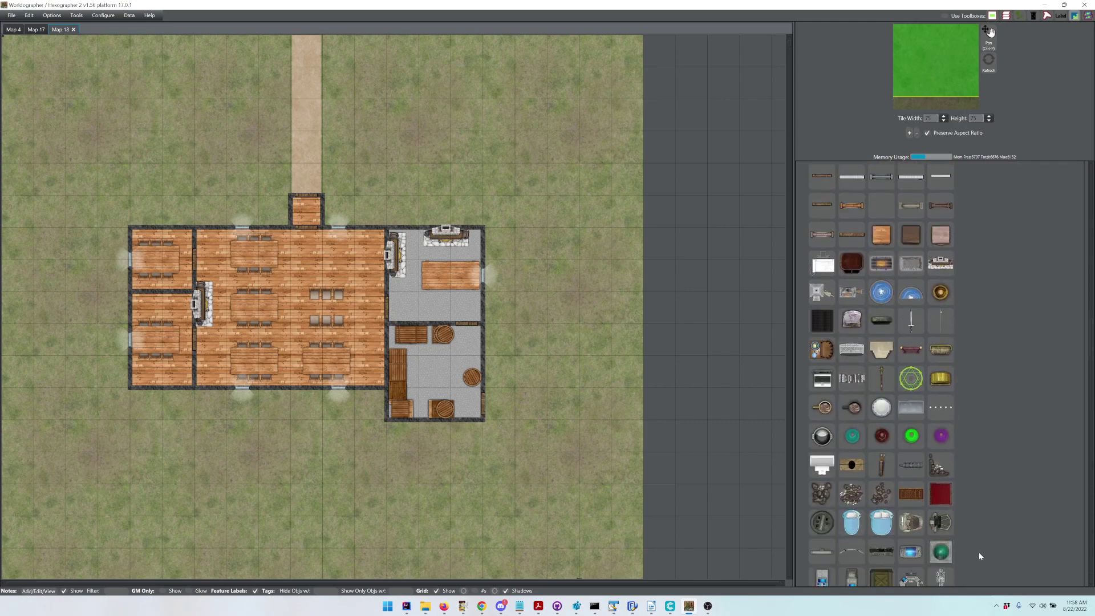
scroll(969, 542, "down", 8)
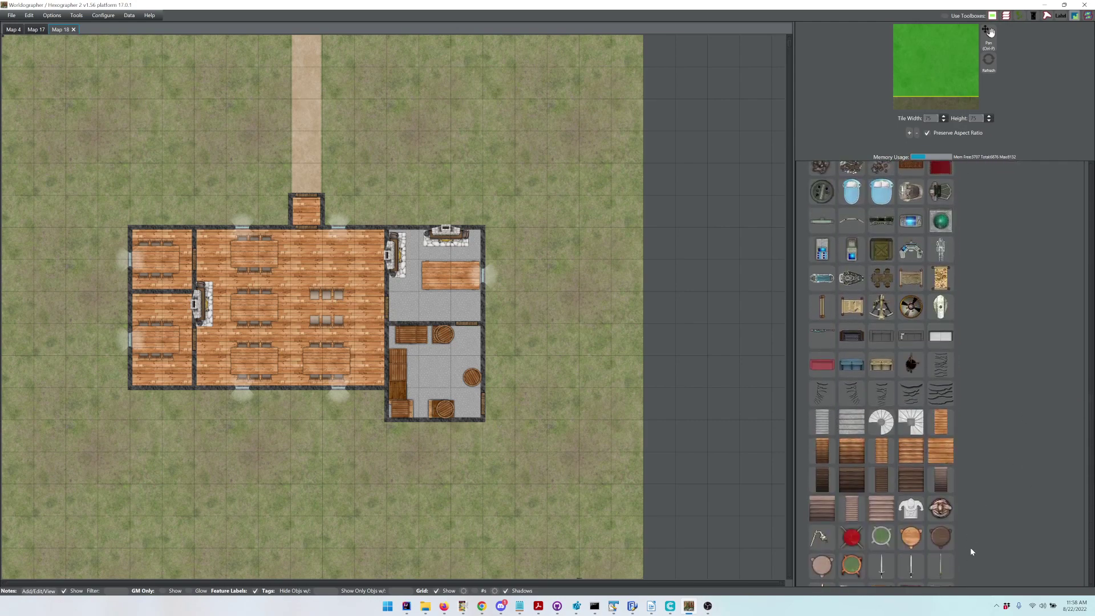
left_click(852, 489)
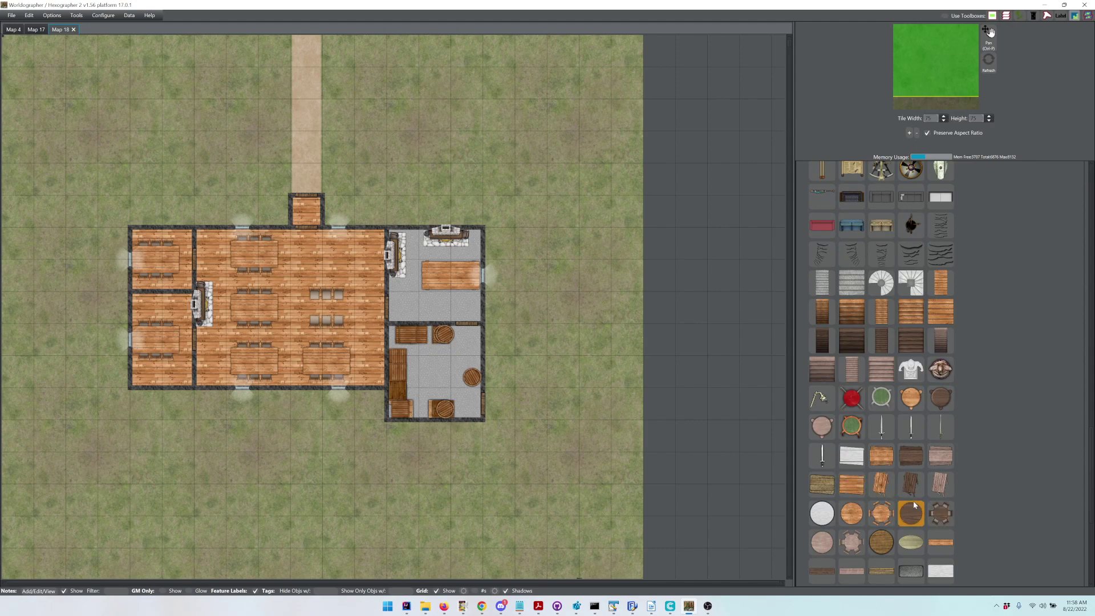
scroll(867, 546, "down", 2)
left_click(851, 547)
left_click(881, 547)
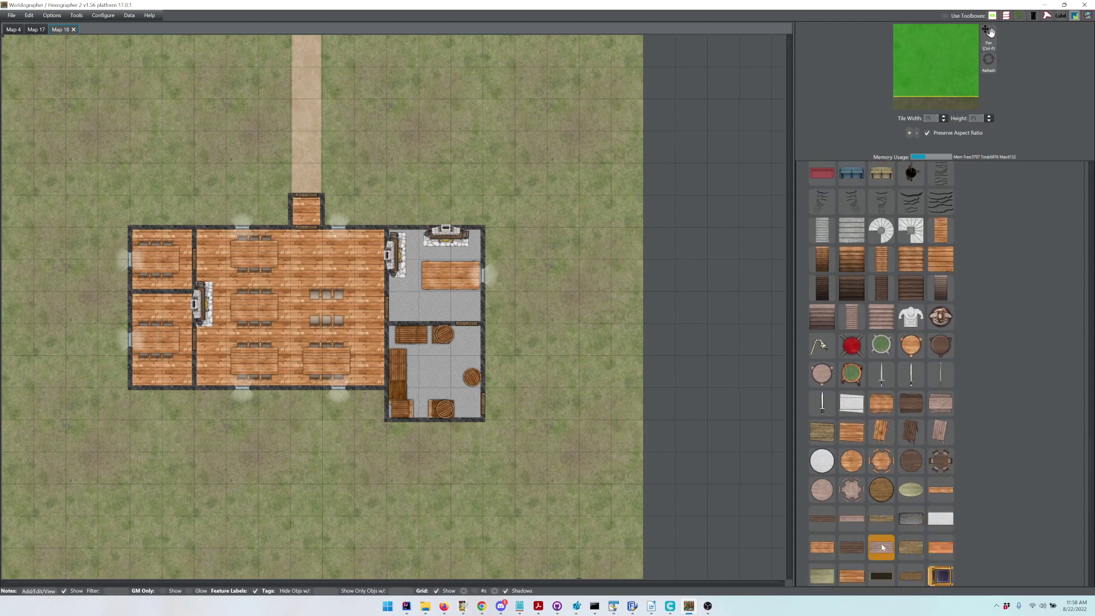
left_click(852, 547)
left_click_drag(282, 322, 322, 321)
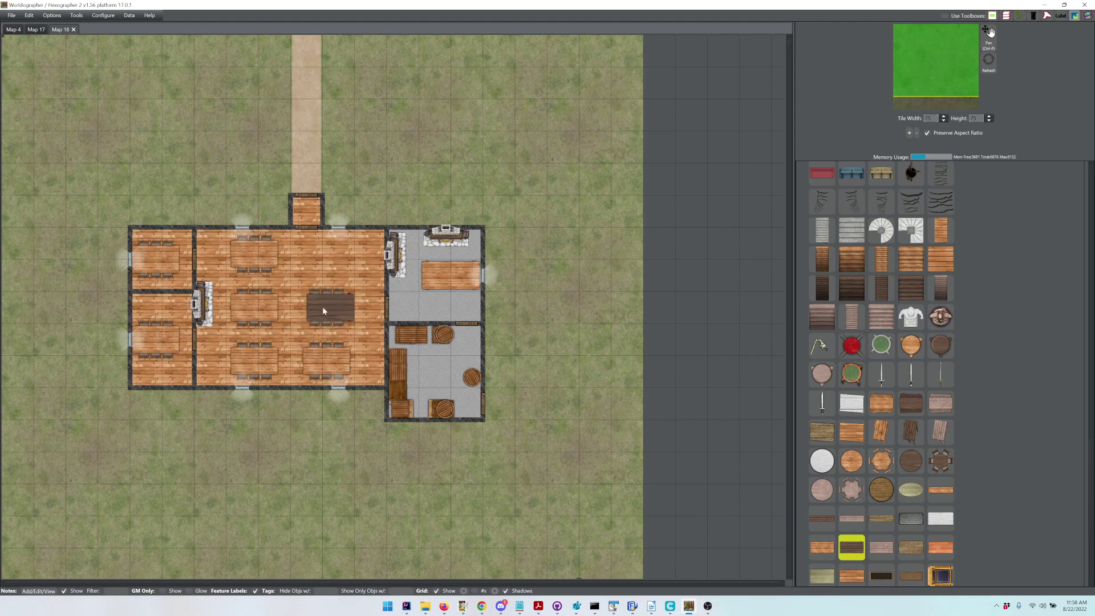
mouse_move(323, 306)
left_mouse_down()
mouse_move(551, 298)
mouse_move(283, 306)
mouse_move(333, 310)
left_mouse_up()
- Select the dark table, enable Place Freely for it, and shift it slightly left to centre it between its chairs
left_click(1091, 170)
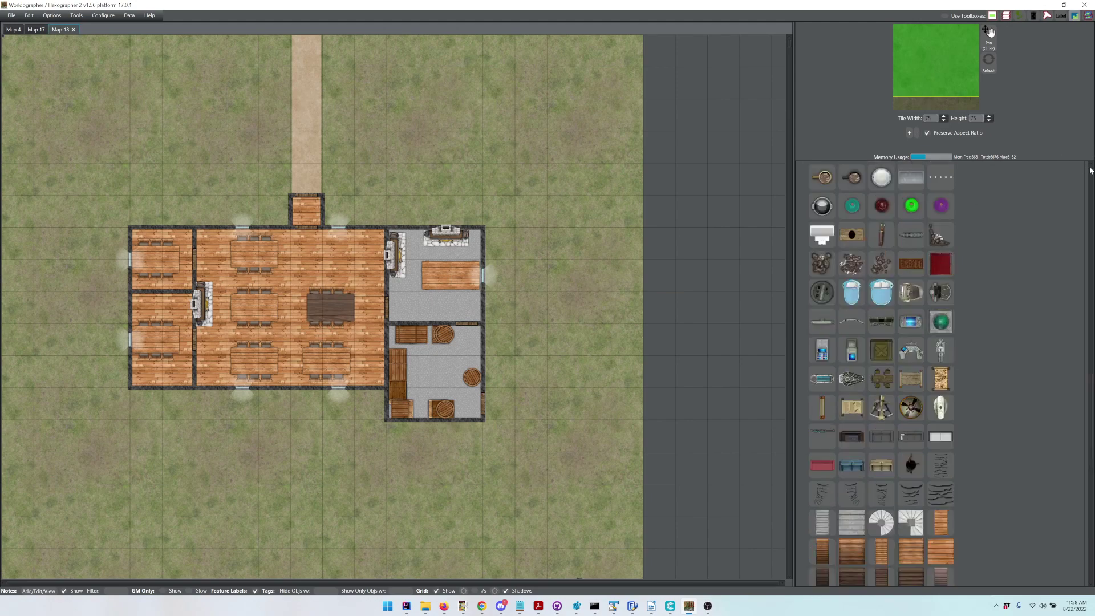
left_click(1091, 170)
left_click(1091, 171)
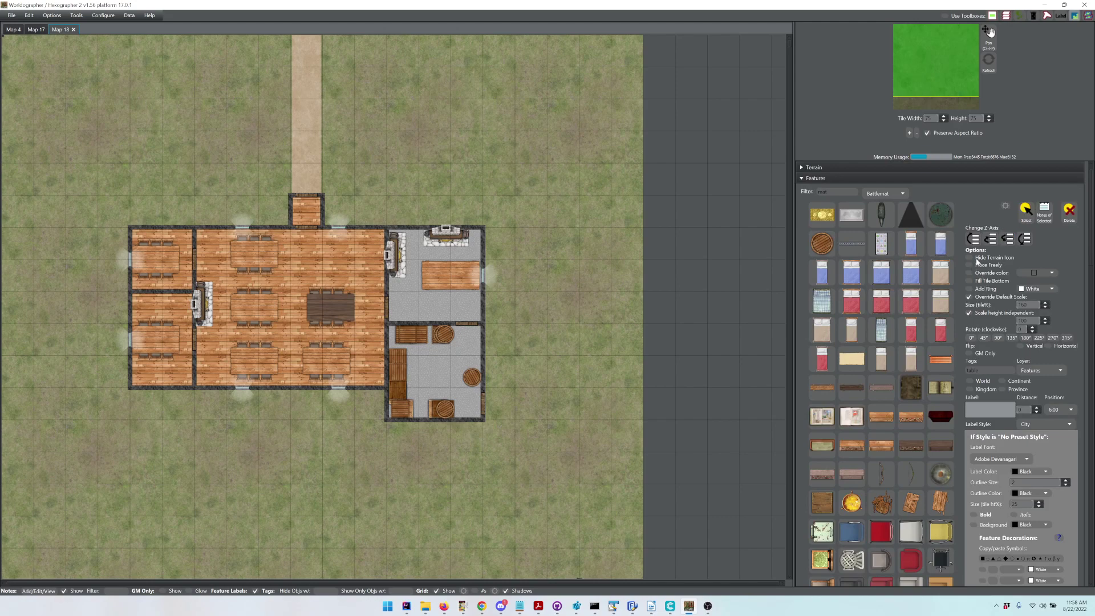
left_click(1026, 212)
left_click(312, 301)
left_click(969, 265)
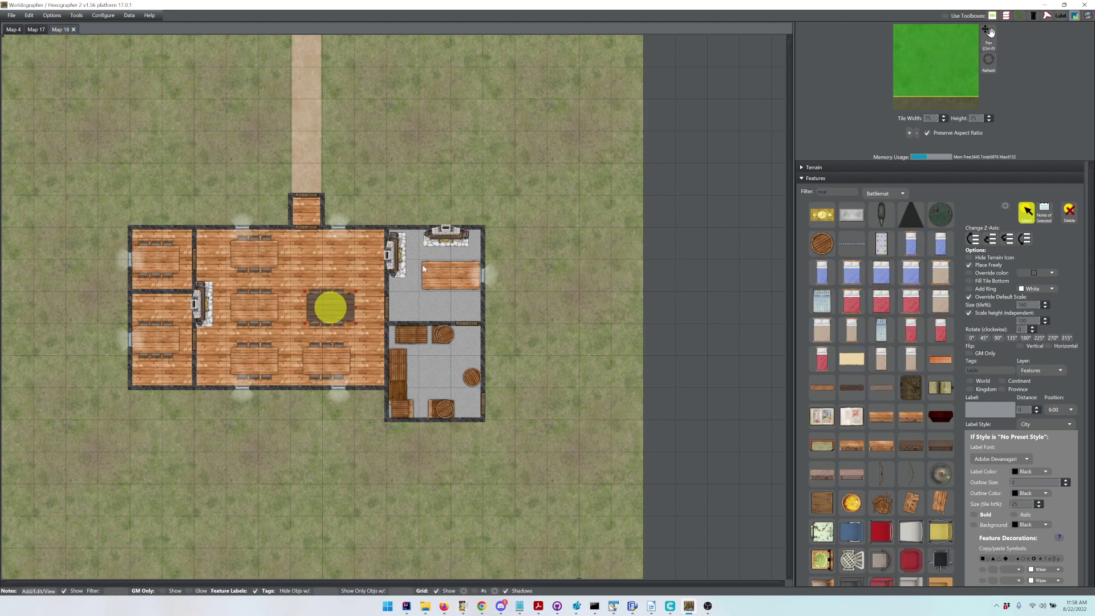
left_click(331, 308)
mouse_move(340, 311)
left_mouse_down()
mouse_move(366, 309)
mouse_move(328, 311)
left_mouse_up()
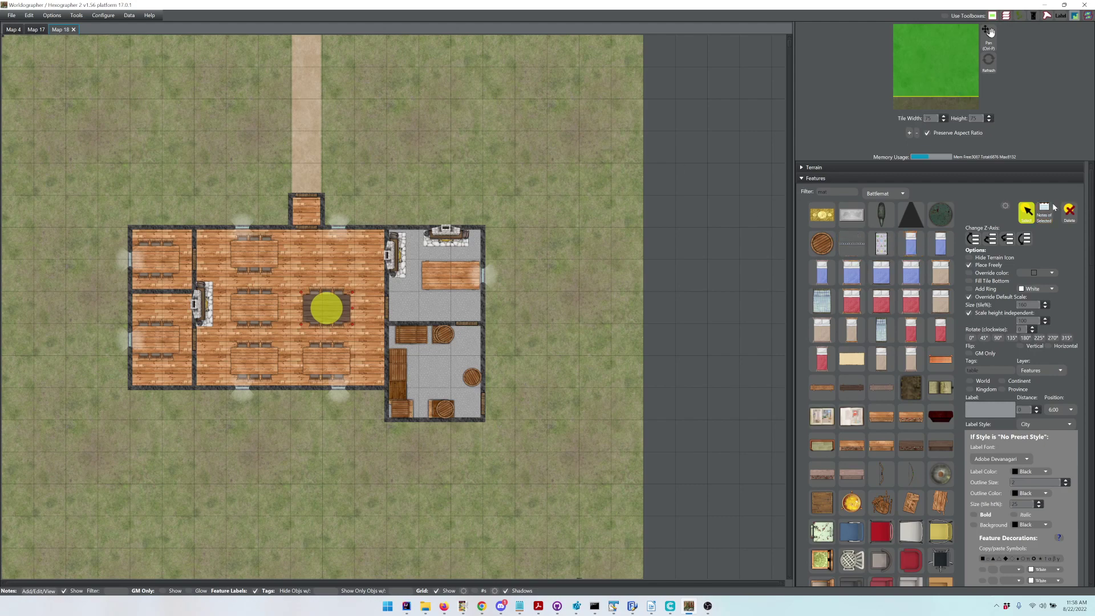
left_click(1026, 212)
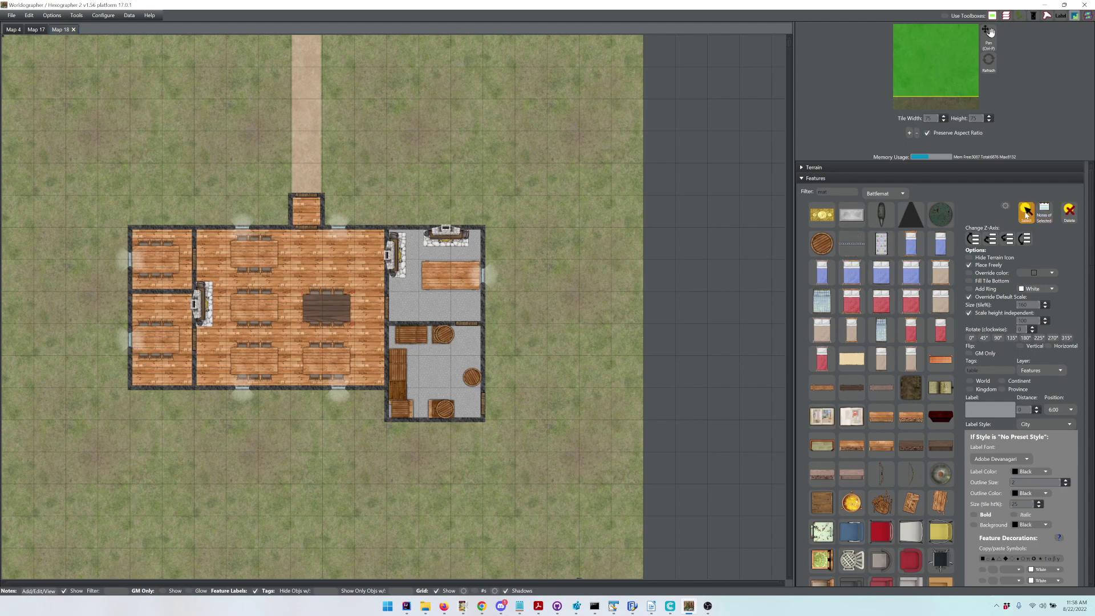
- Generate a new battlemat map with the Generate House option
left_click(3, 16)
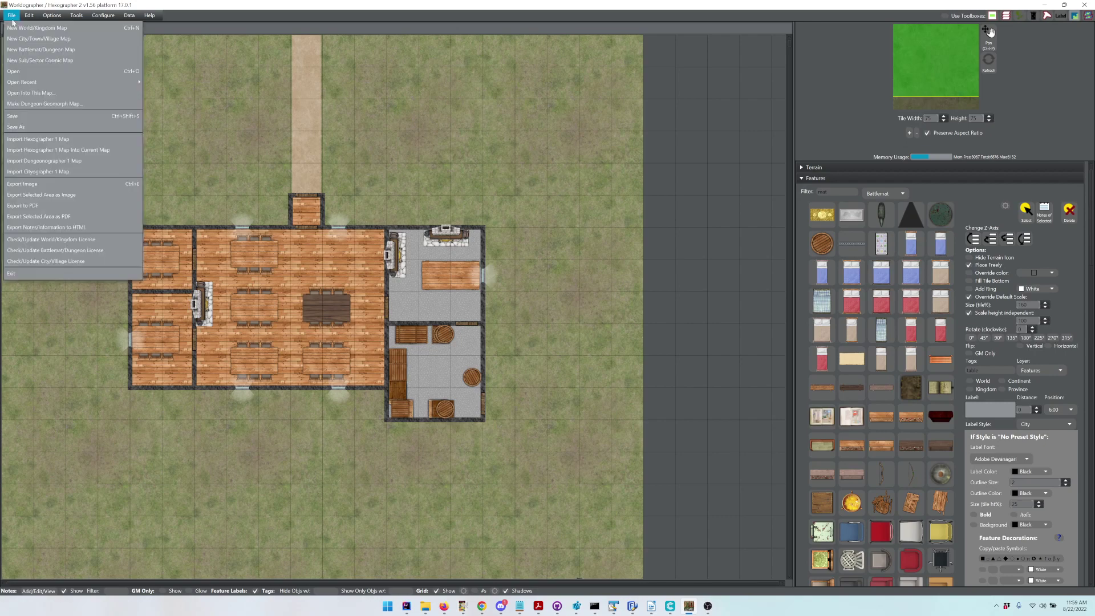
left_click(29, 52)
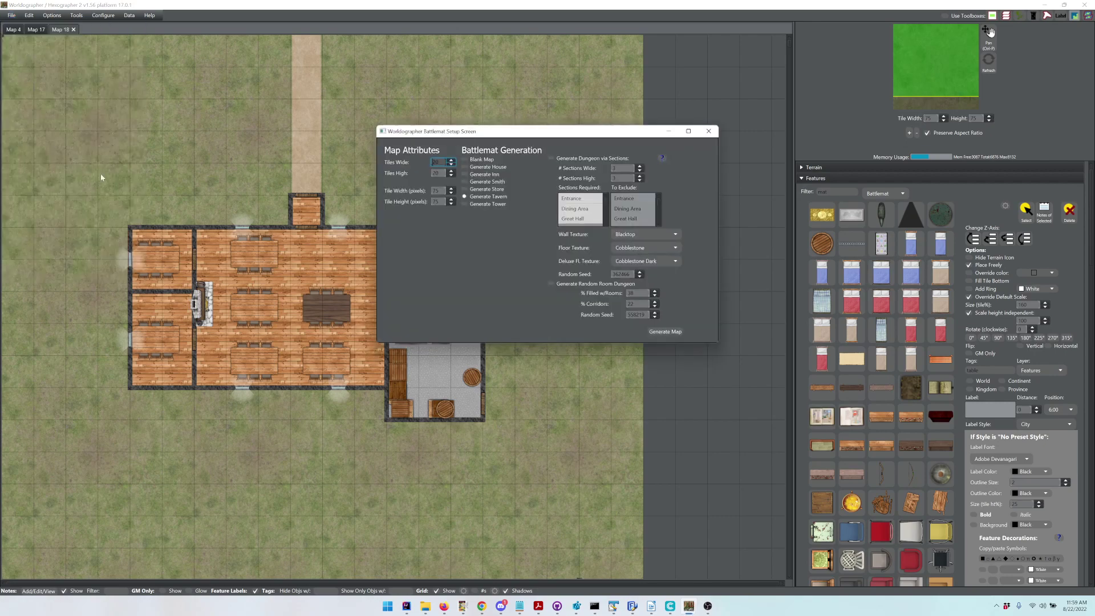
left_click(482, 167)
left_click(656, 334)
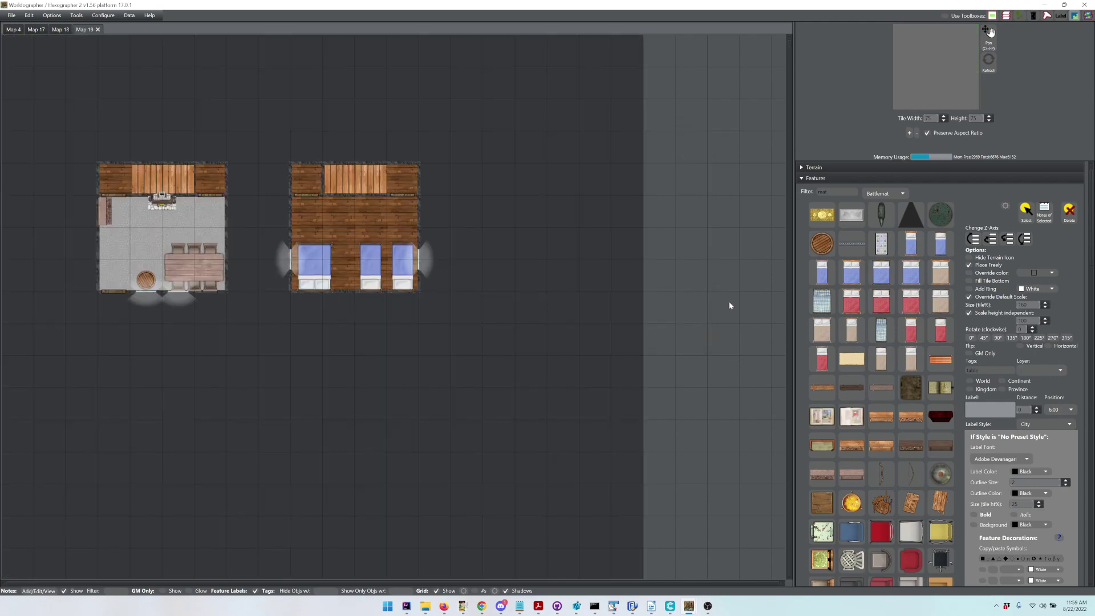
- Set up the polygon shape tool with the Forest Floor fill texture
left_click(882, 179)
left_click(832, 200)
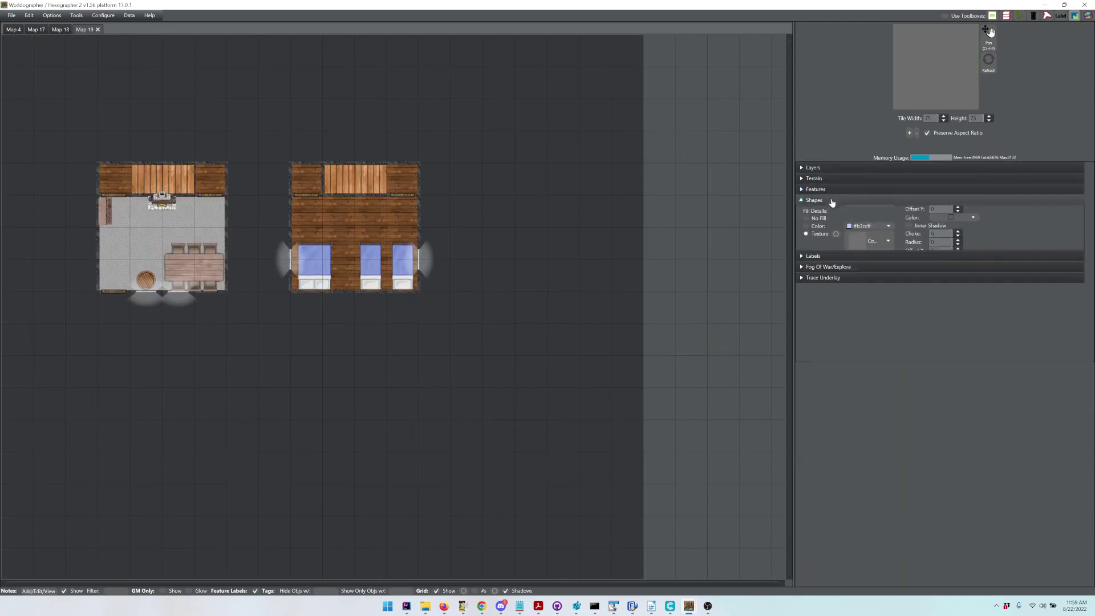
left_click(845, 220)
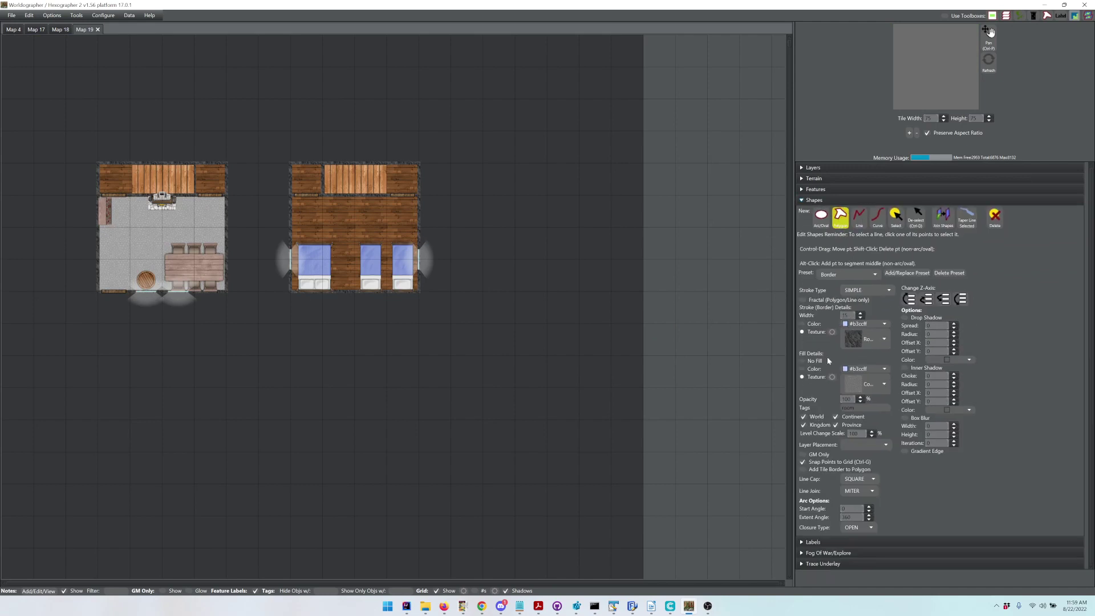
left_click(861, 383)
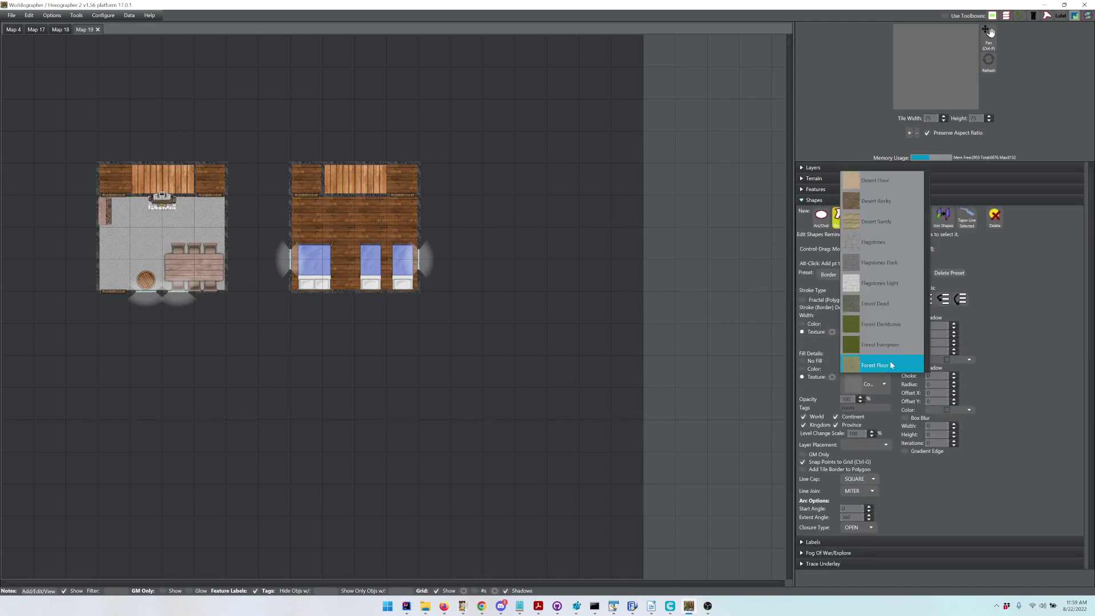
left_click(881, 365)
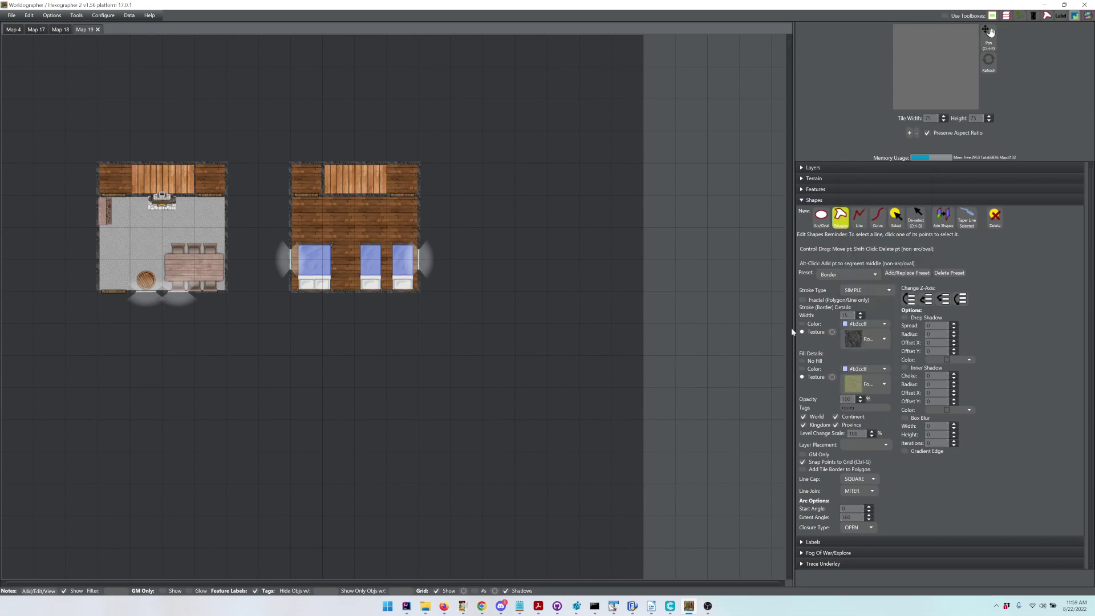
- Draw a four-sided ground polygon that covers the area around both house floor plans
left_click(30, 58)
left_click(515, 51)
double_click(538, 419)
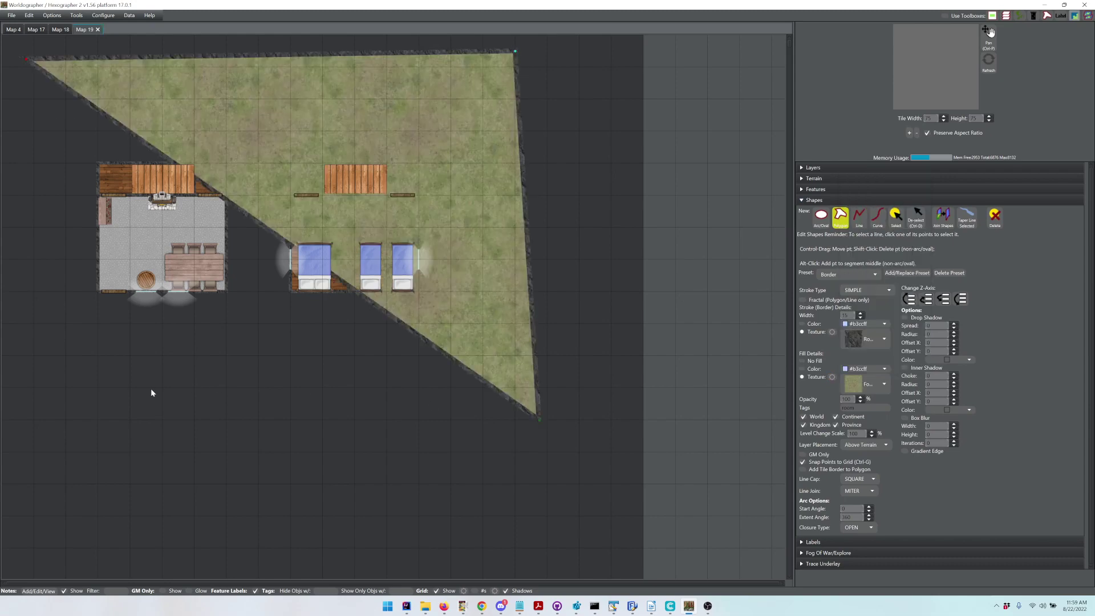
left_click(33, 426)
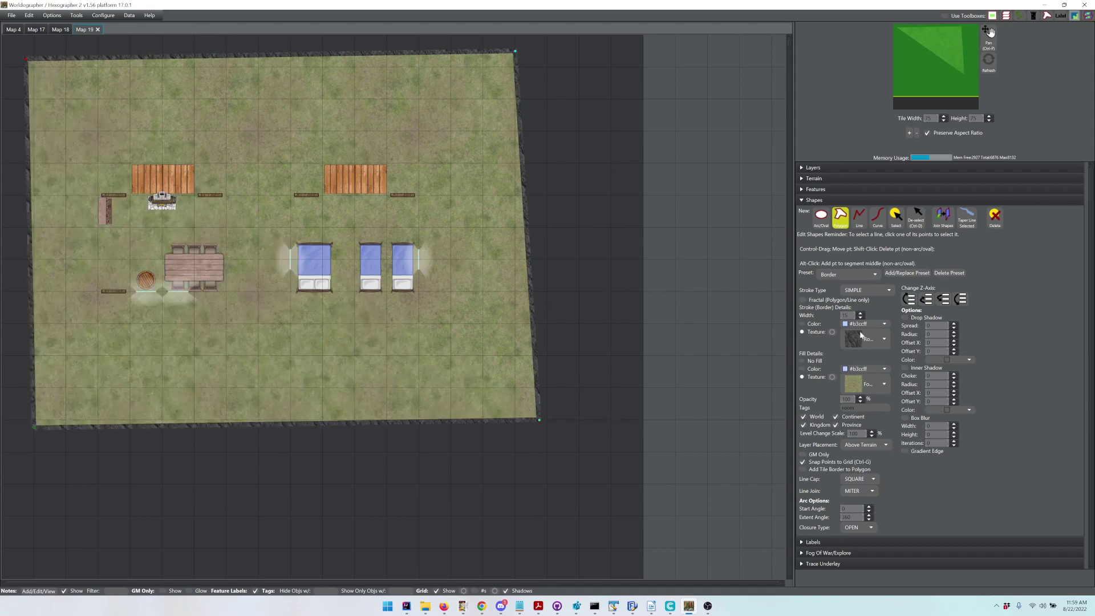
- Send the ground polygon behind both floor plans and reduce its stroke width to remove the rocky border
left_click(961, 299)
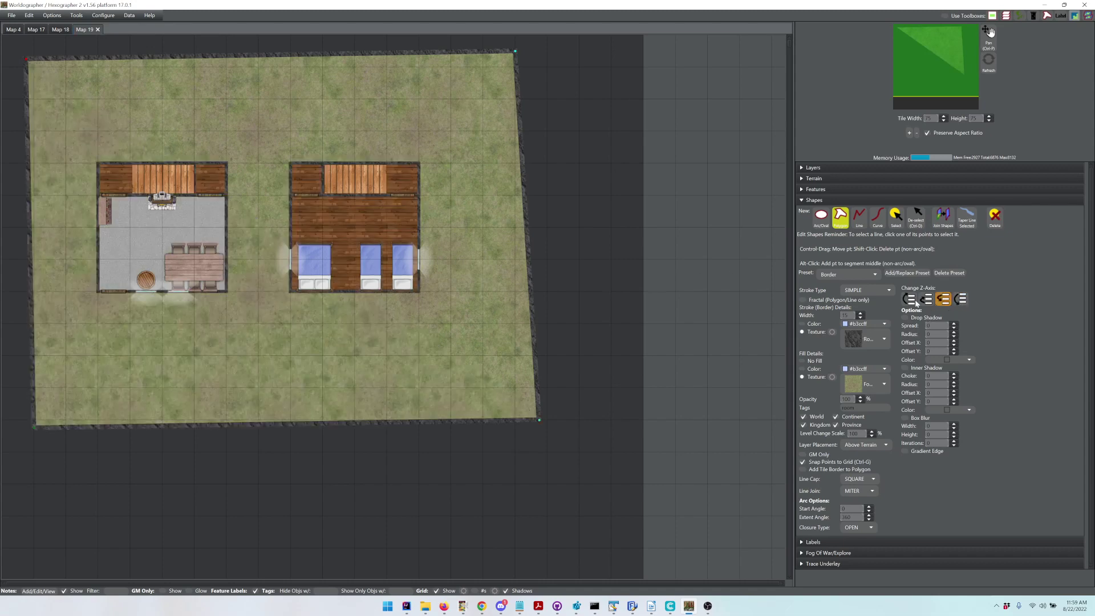
left_click(861, 318)
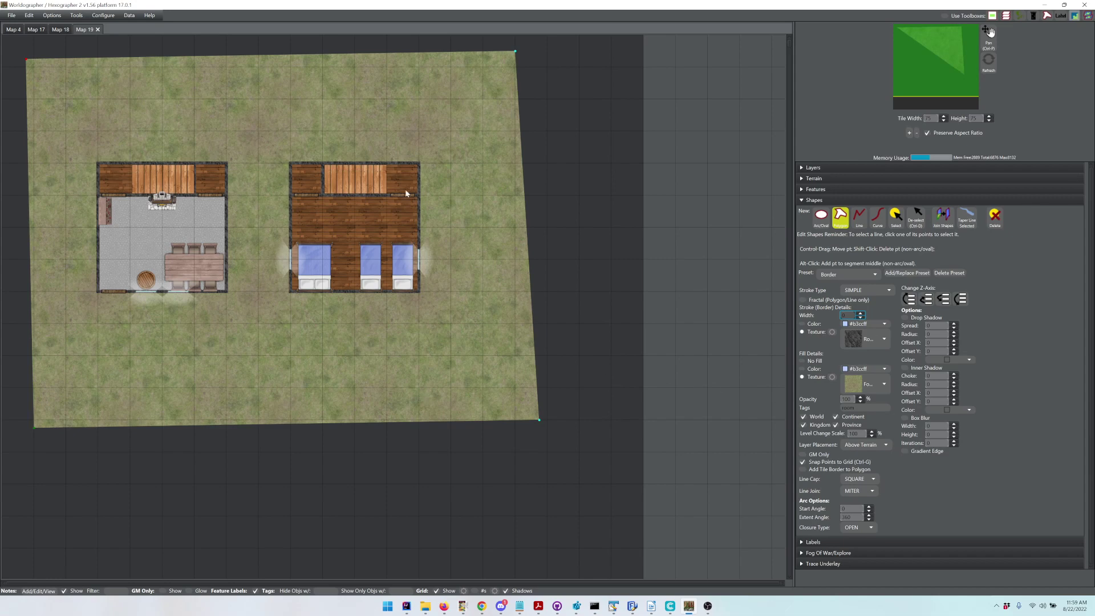
- Create another battlemat map using the Generate House option
left_click(14, 19)
left_click(23, 50)
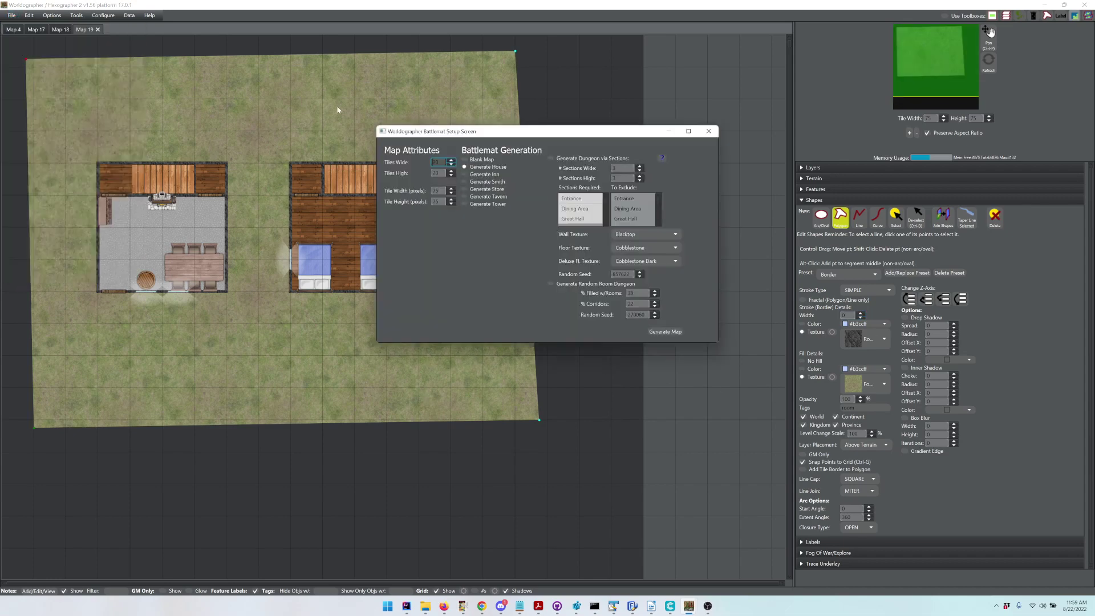
left_click(666, 334)
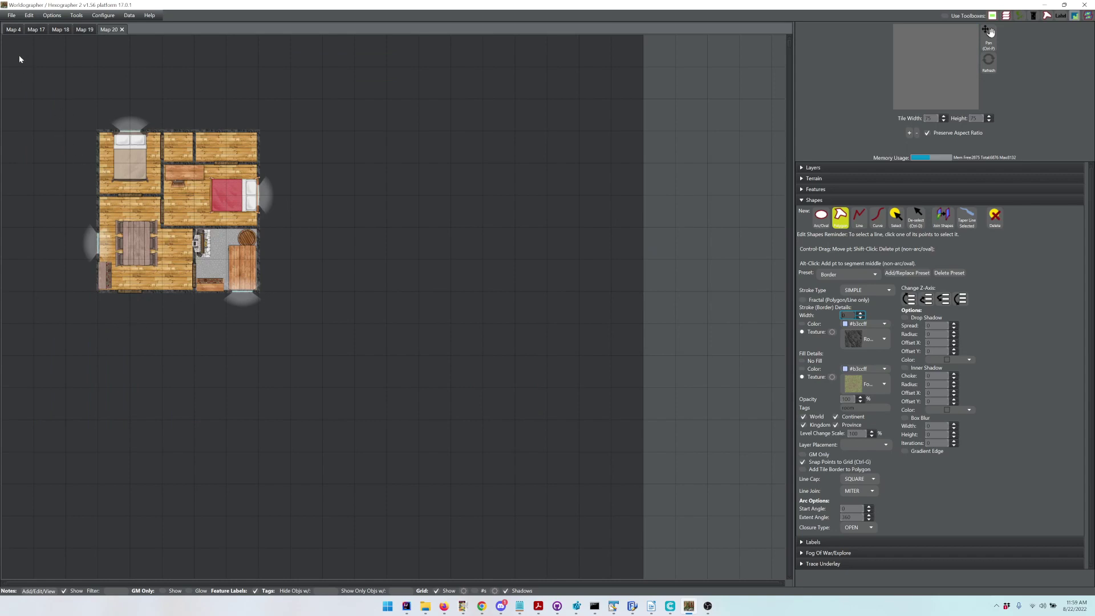
- Create a new battlemat map using the Generate Inn option and bring both inn floors into view
left_click(12, 16)
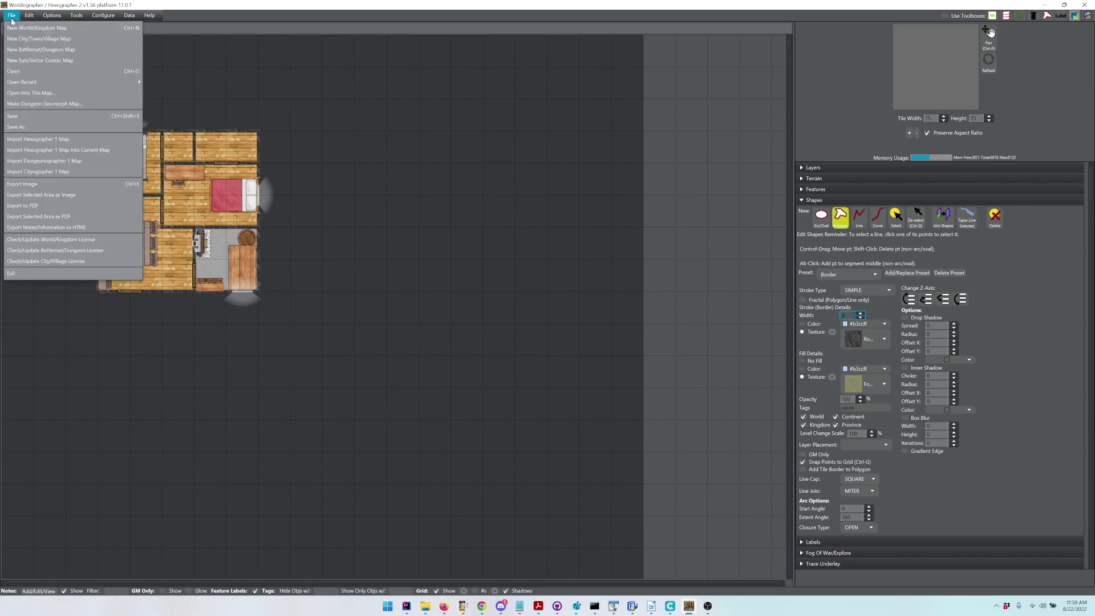
left_click(18, 51)
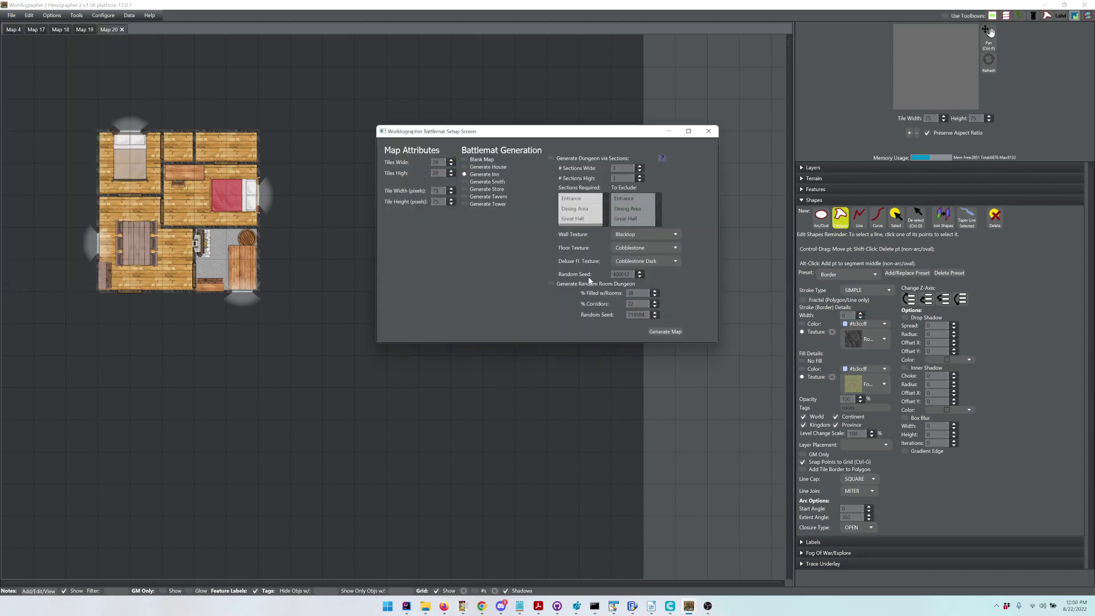
left_click(660, 333)
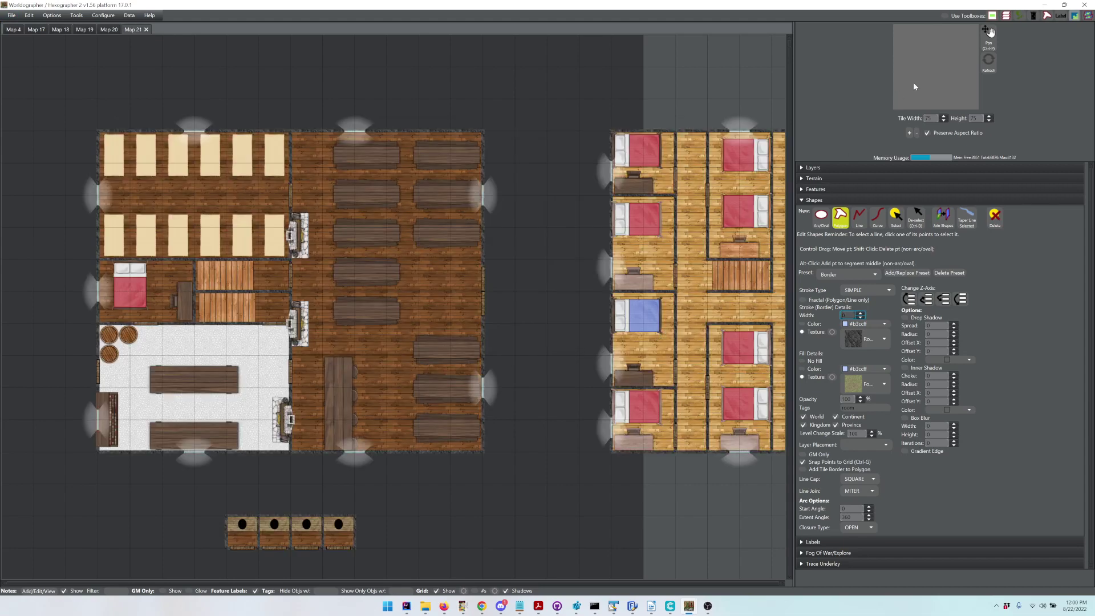
scroll(923, 72, "up", 3)
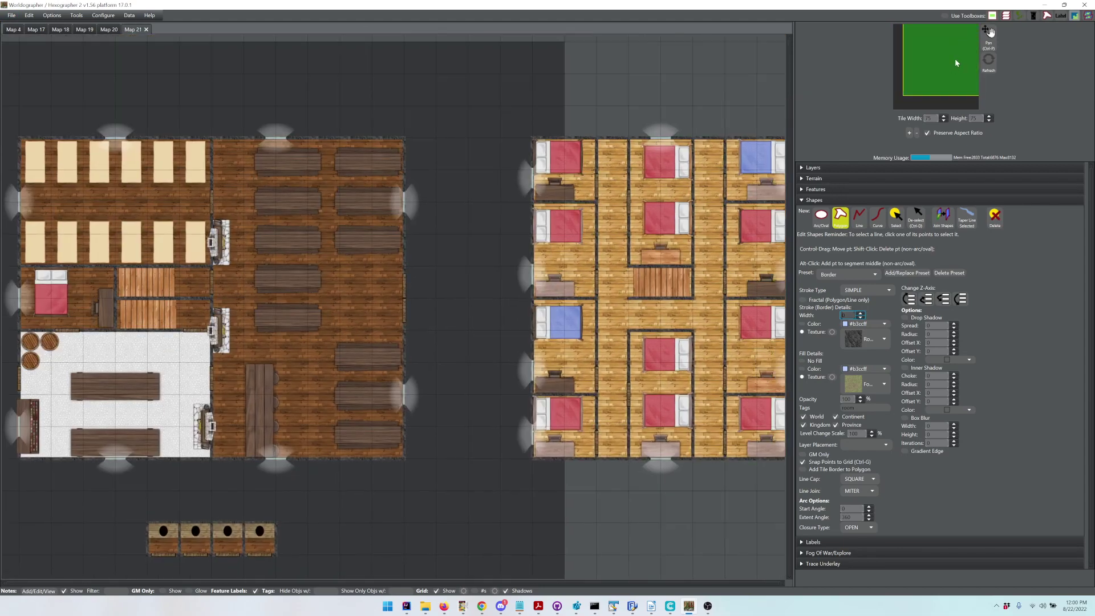
scroll(964, 66, "up", 3)
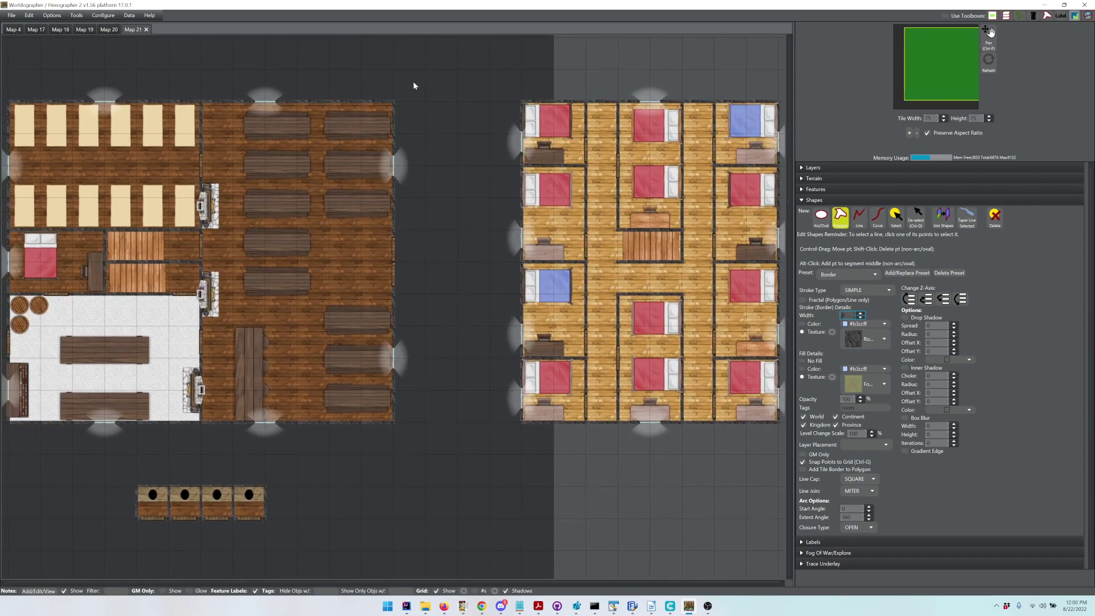
- Expand the inn map's right margin with extra tile columns so the whole bedroom floor lies within the map
left_click(52, 16)
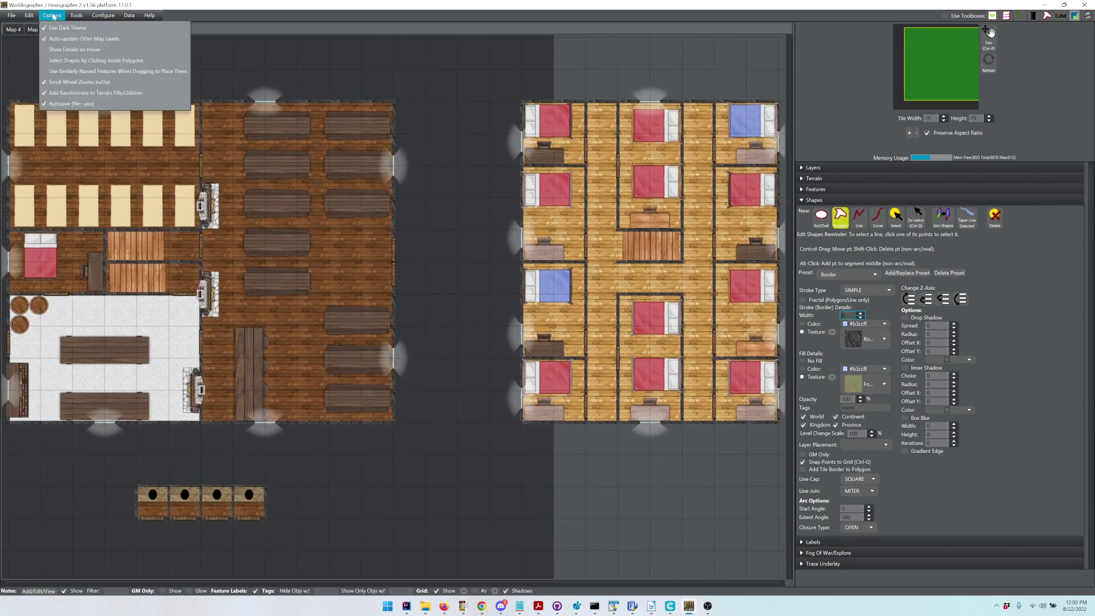
mouse_move(76, 18)
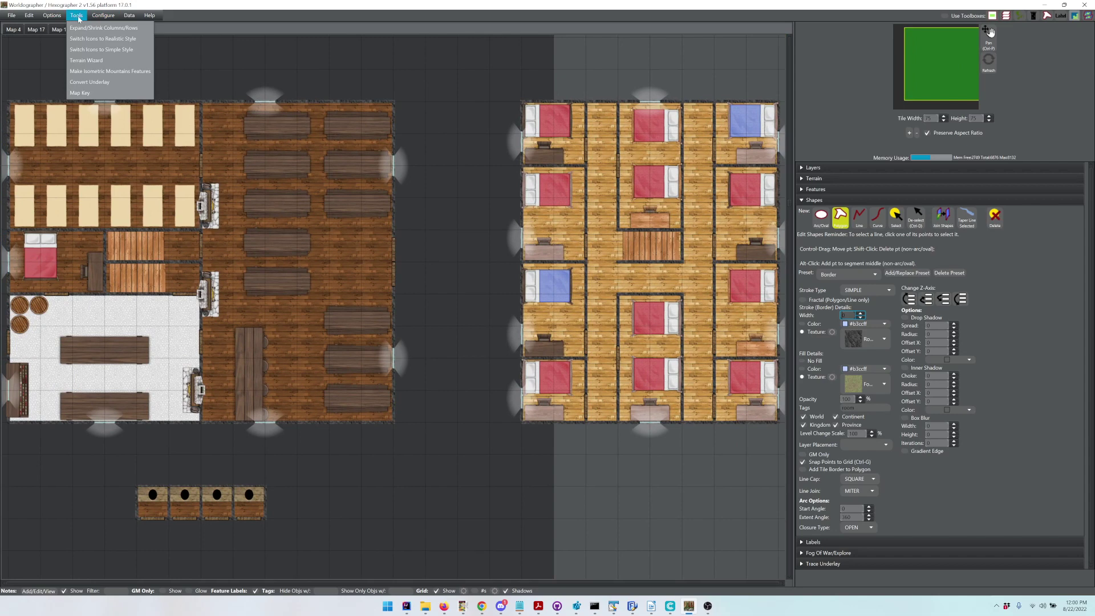
left_click(78, 27)
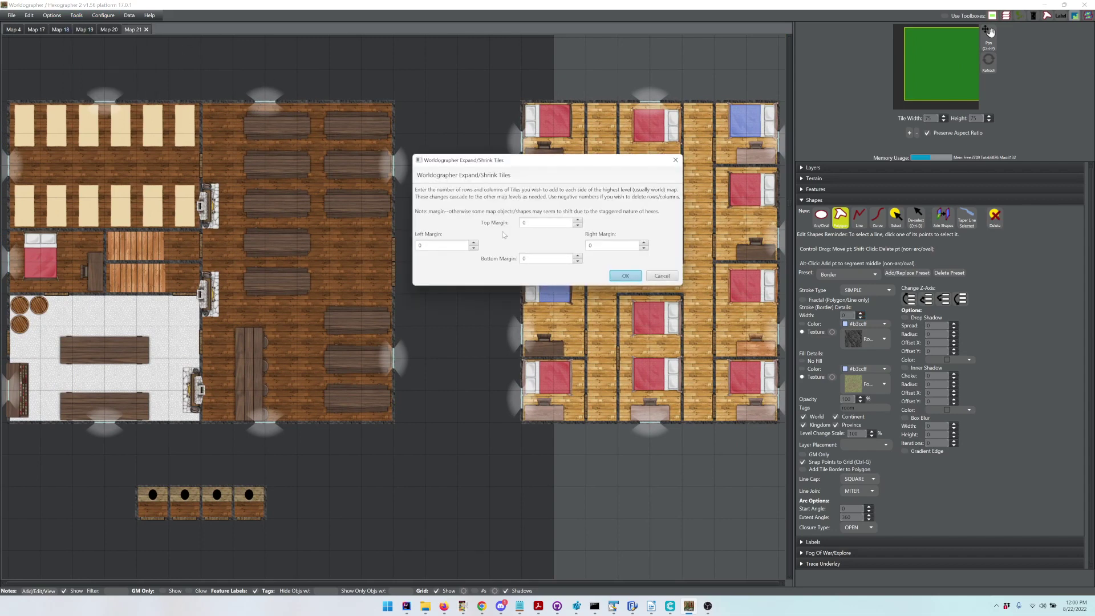
left_click(645, 244)
left_click(644, 243)
left_click(644, 243)
left_click(644, 243)
left_click(645, 243)
left_click(645, 243)
left_click(645, 243)
left_click(632, 273)
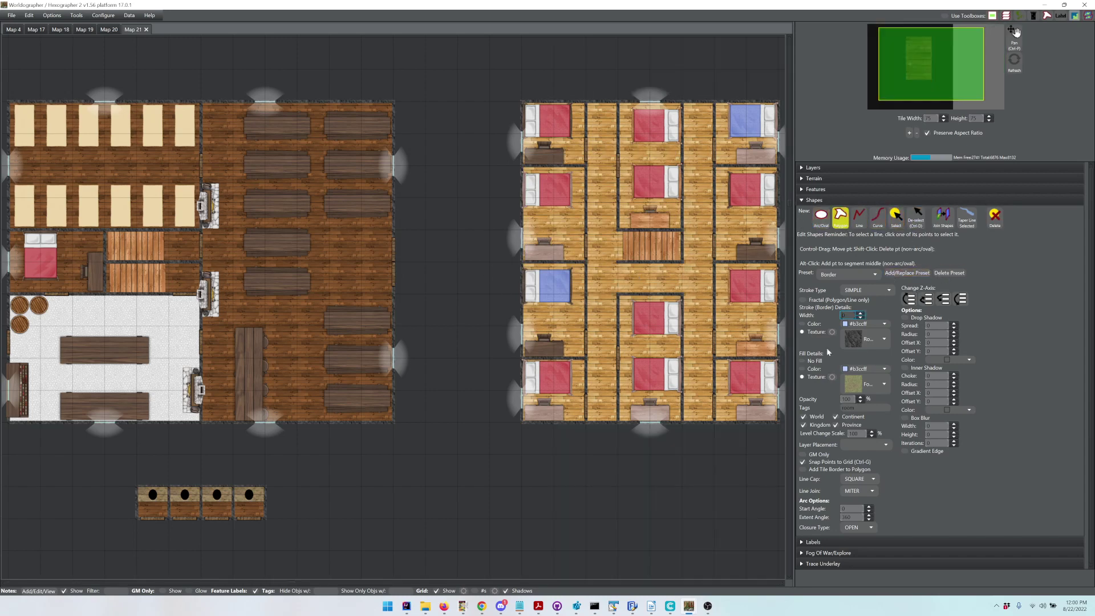
- Draw a four-sided Forest Floor polygon around both inn floors and the outhouses, and send it behind the floor plans
scroll(380, 228, "down", 2)
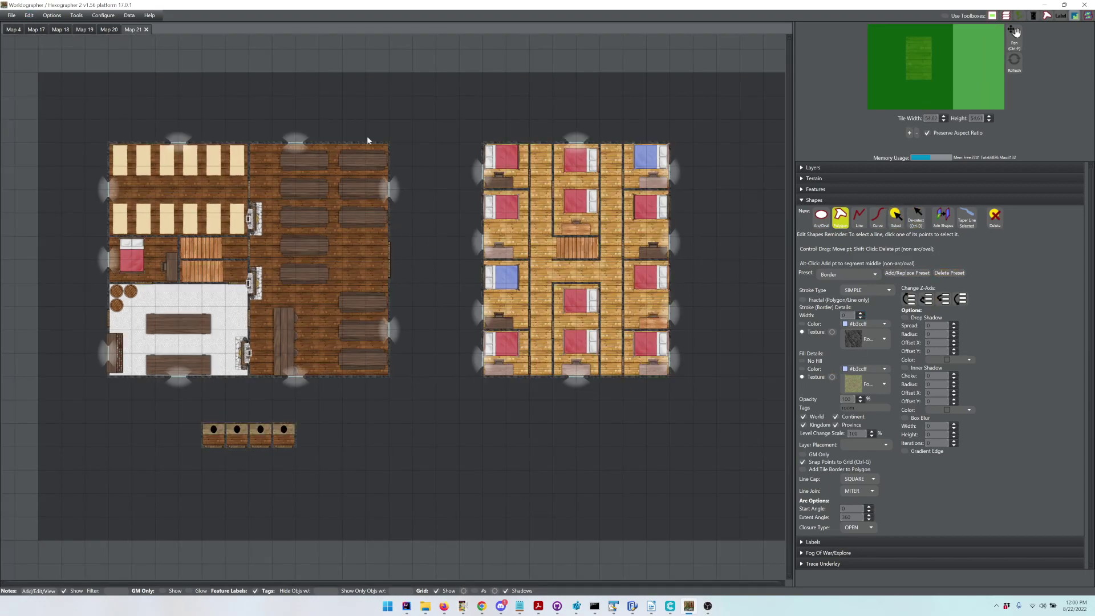
left_click(73, 102)
left_click(752, 487)
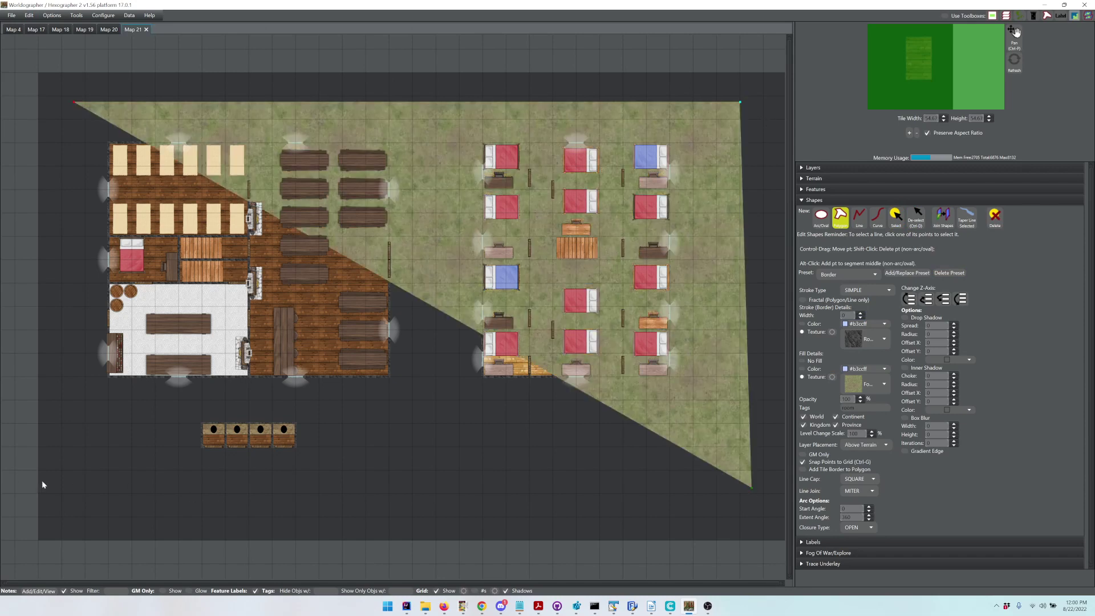
left_click(62, 499)
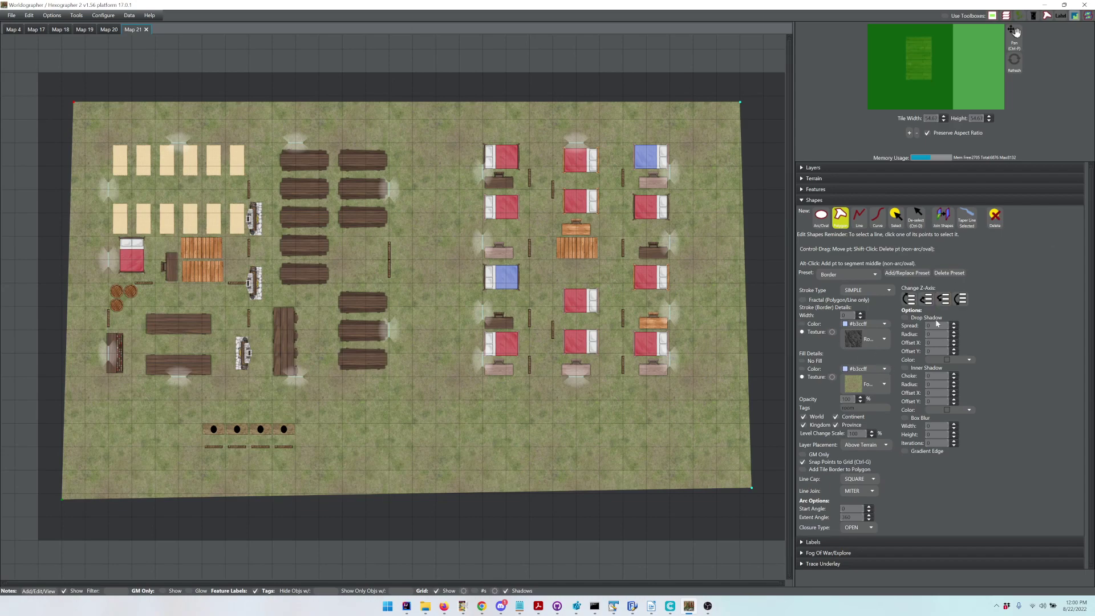
left_click(960, 298)
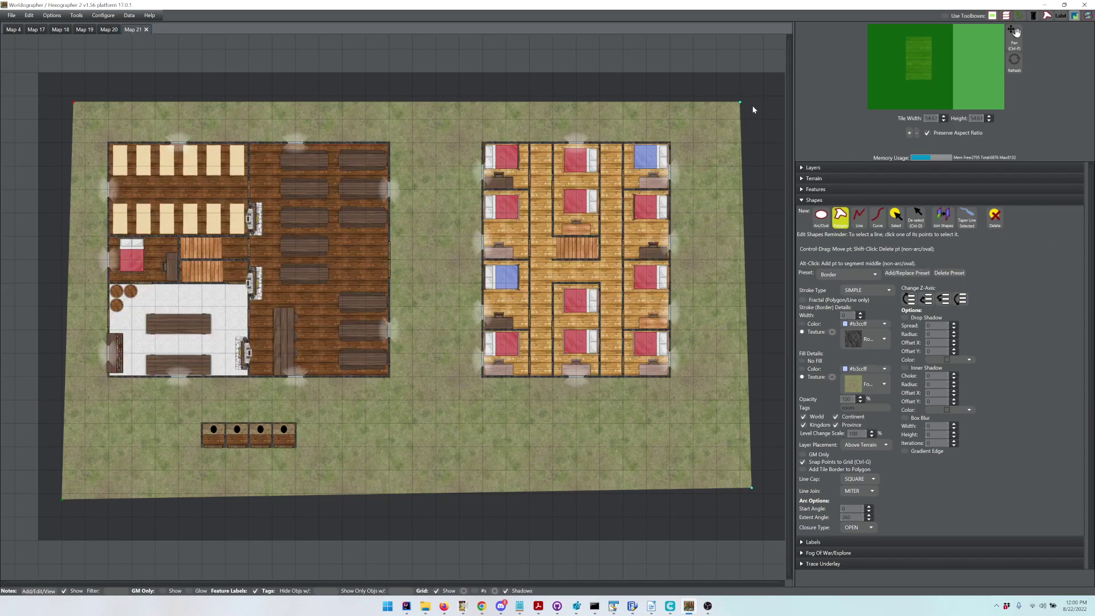
- Move the grass polygon's two right corners inward so it surrounds only the inn's ground floor and outhouses, and deselect it
left_click_drag(740, 102, 430, 96)
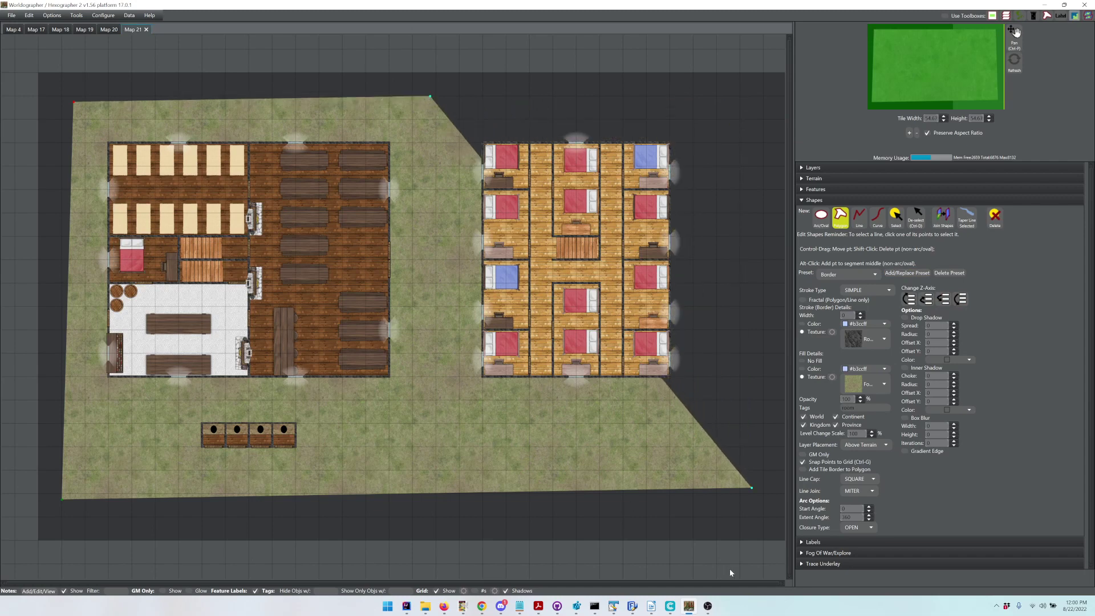
left_click_drag(751, 488, 432, 498)
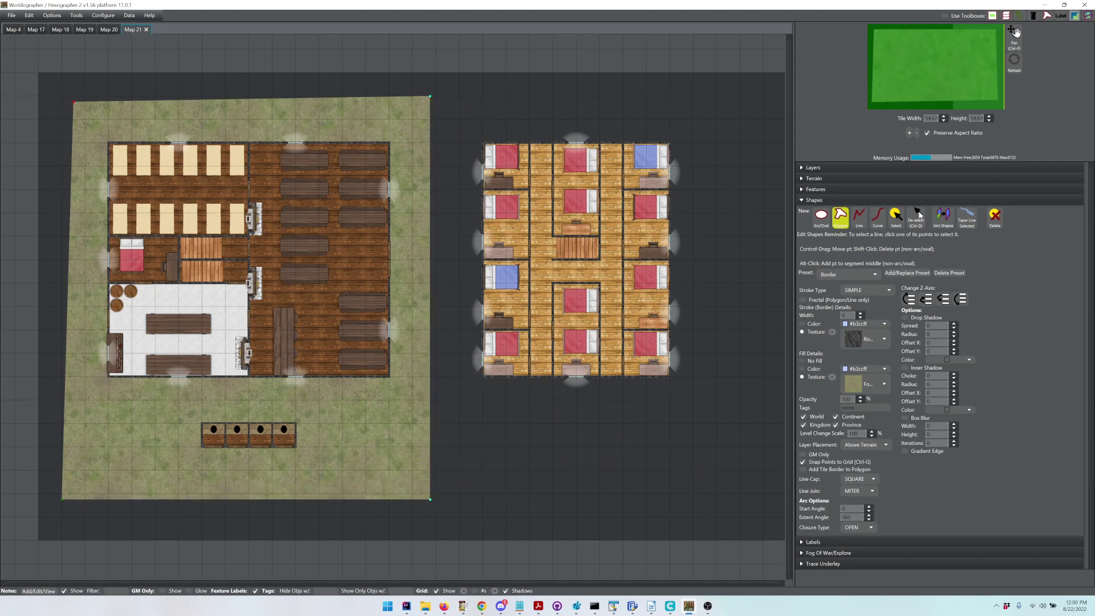
key("ctrl+d")
- Draw a four-sided polygon with the solid #b3ccff color fill around the inn's bedroom floor and send it behind the floor plan
left_click(817, 371)
left_click(447, 99)
left_click(728, 453)
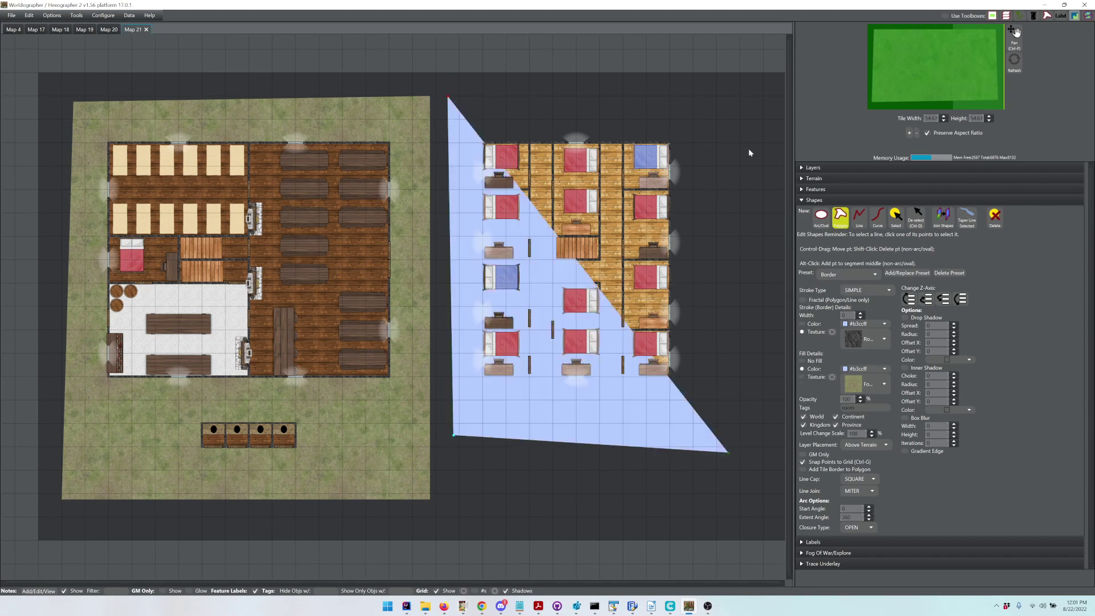
left_click(741, 103)
left_click(960, 299)
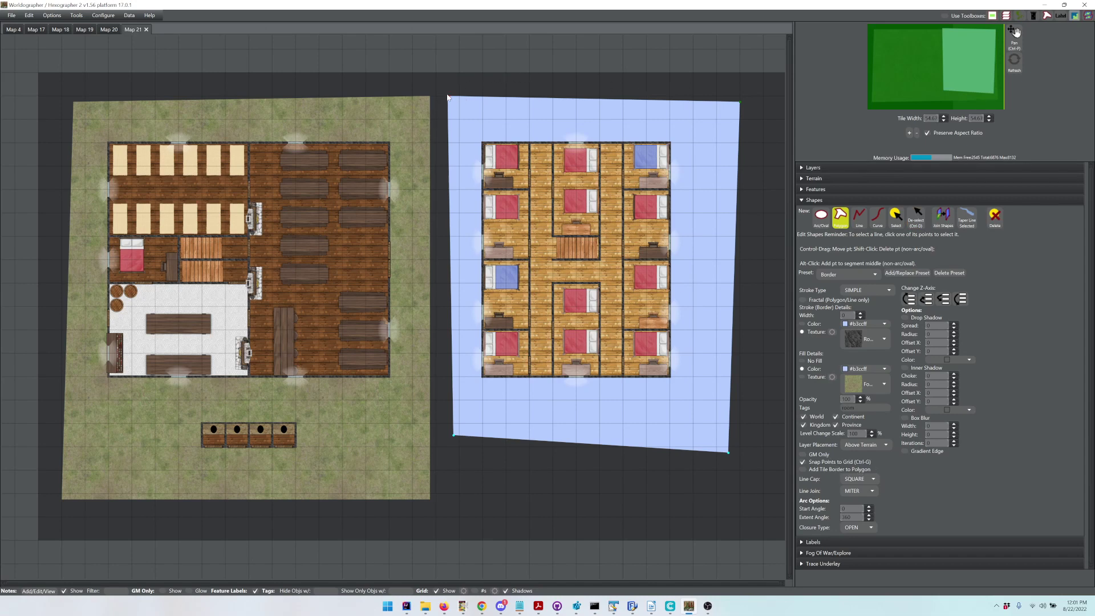
- Adjust the corners of the blue polygon around the bedroom floor to square it into a rectangle
left_click_drag(440, 98, 437, 97)
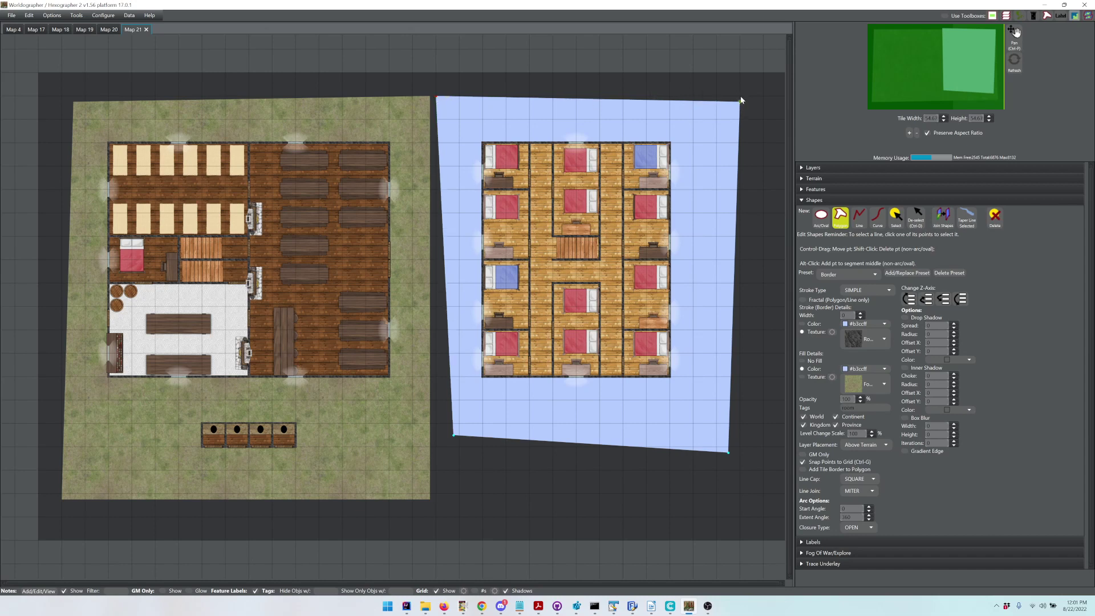
left_click_drag(740, 102, 740, 97)
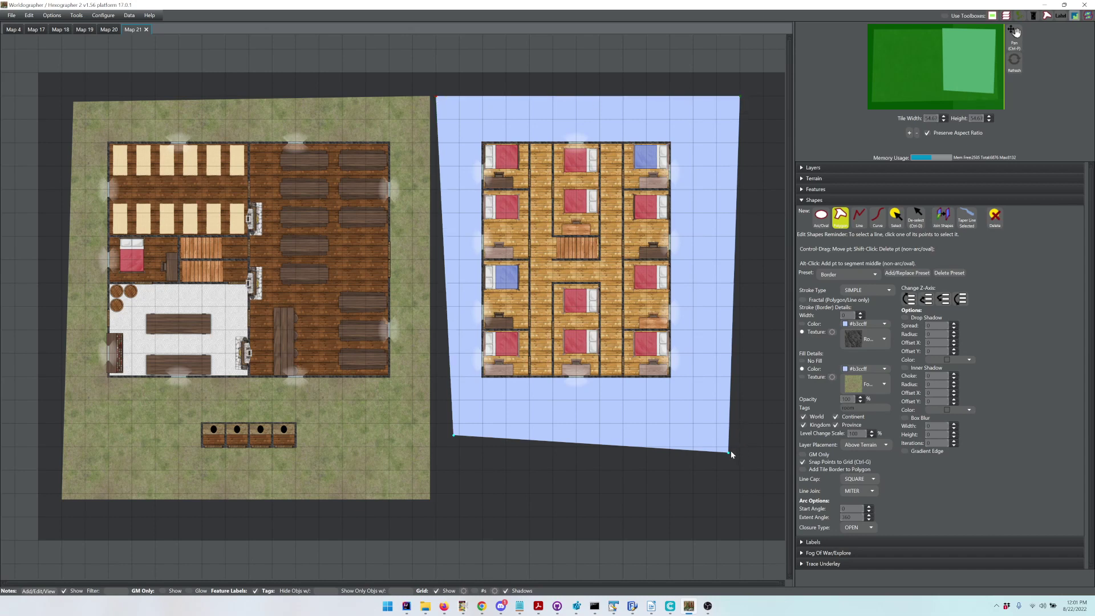
left_click_drag(730, 455, 741, 448)
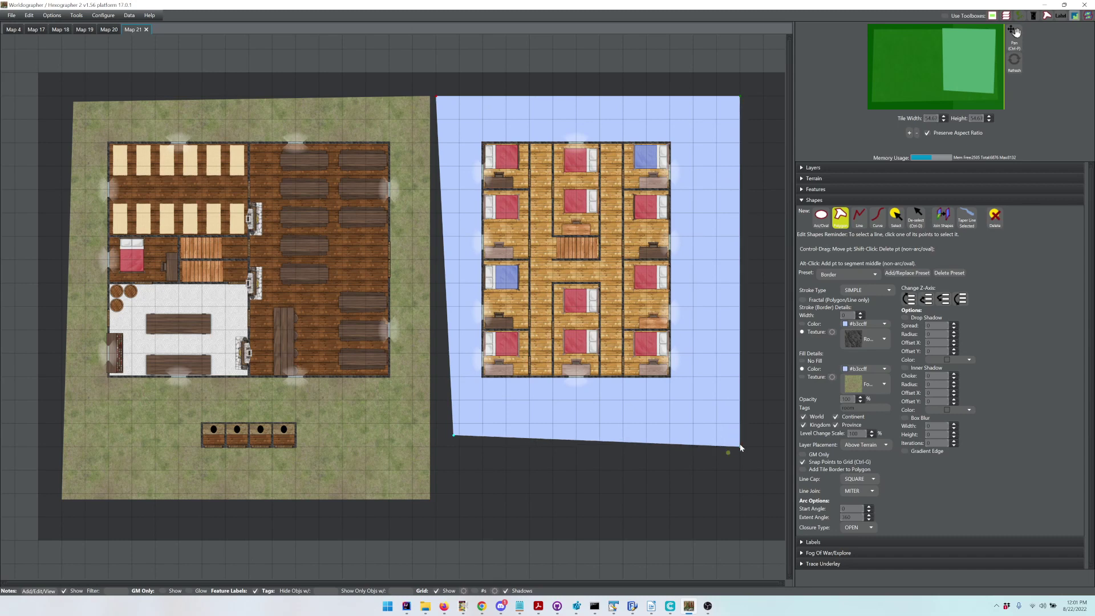
mouse_move(453, 436)
left_mouse_down()
mouse_move(437, 448)
mouse_move(454, 446)
left_mouse_up()
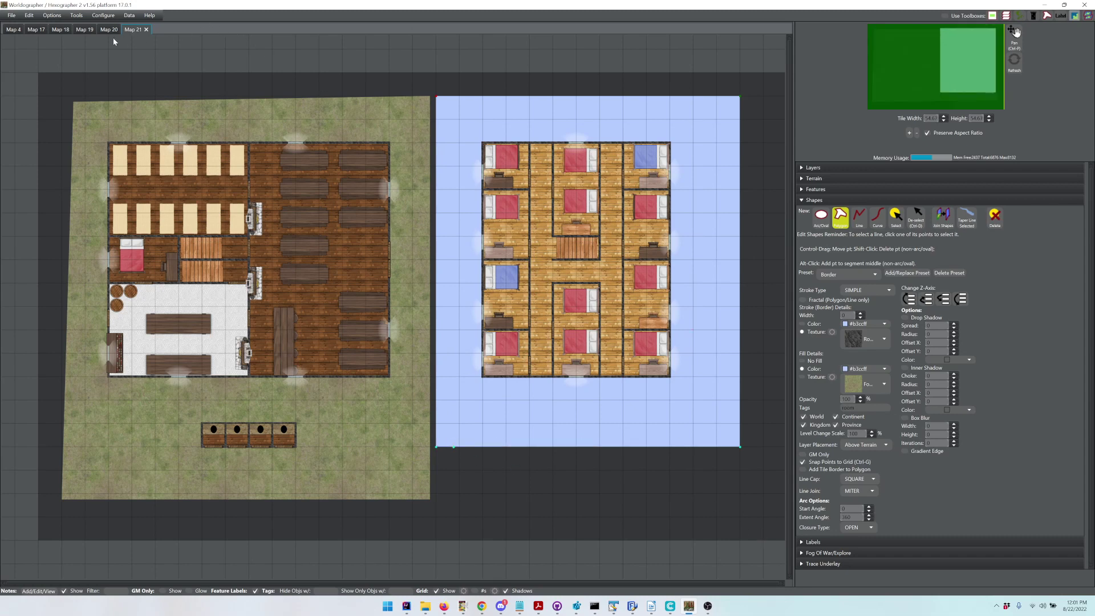
left_click(11, 15)
left_click(11, 16)
left_click(51, 16)
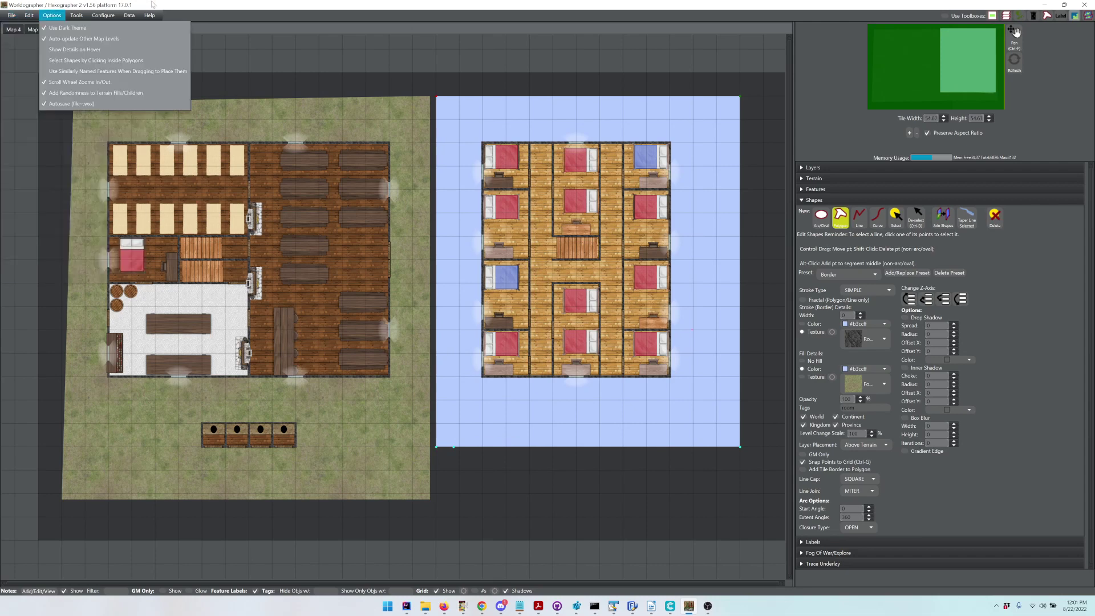
left_click(218, 19)
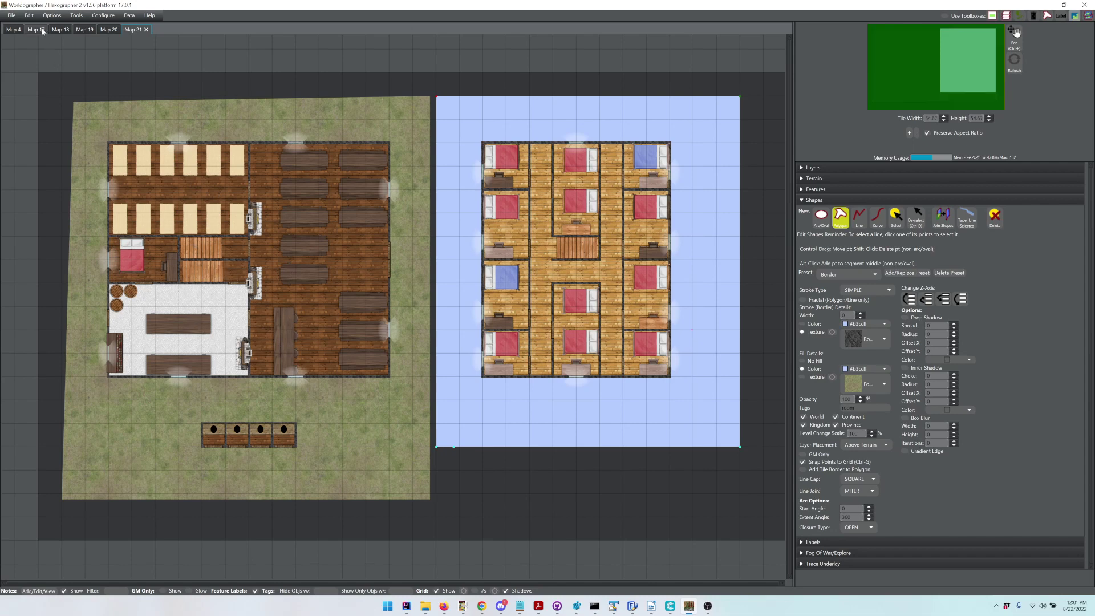
- Create a new battlemat map using the Generate Smith option
left_click(12, 15)
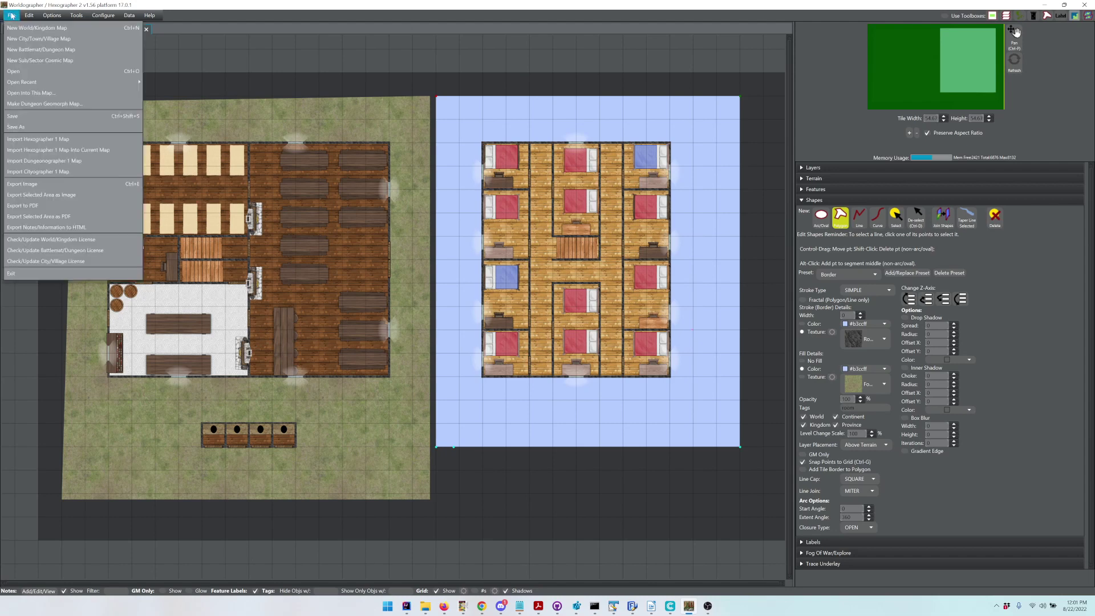
left_click(20, 50)
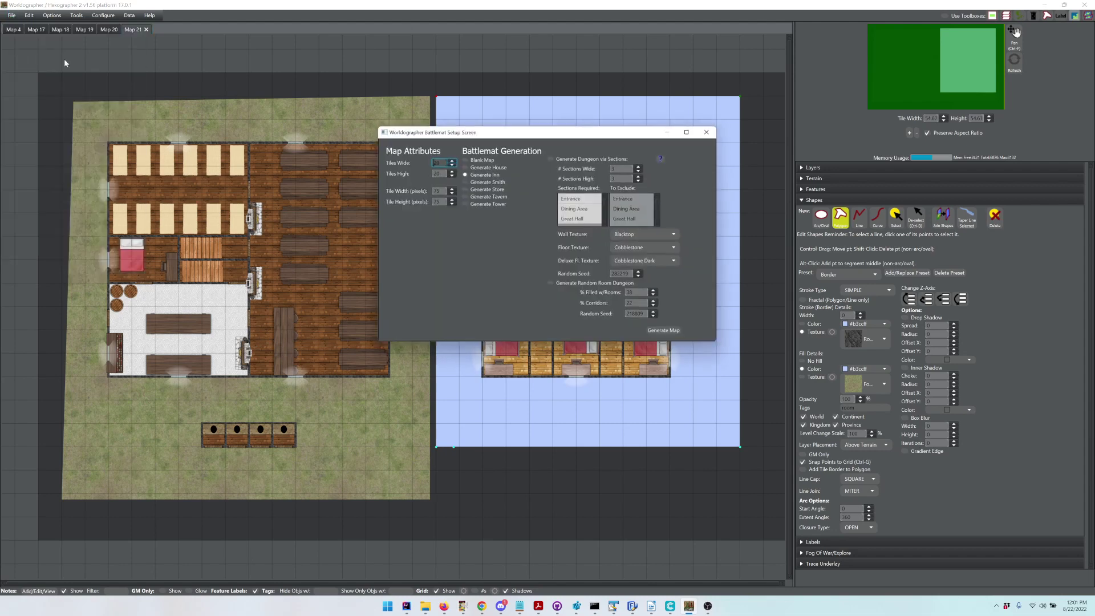
left_click(474, 183)
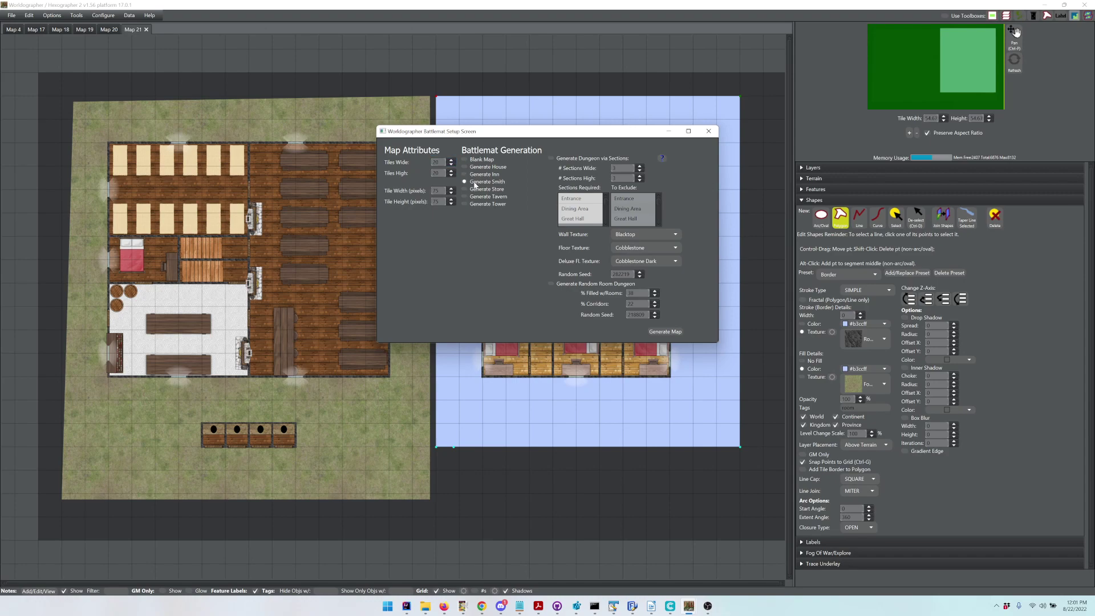
left_click(665, 331)
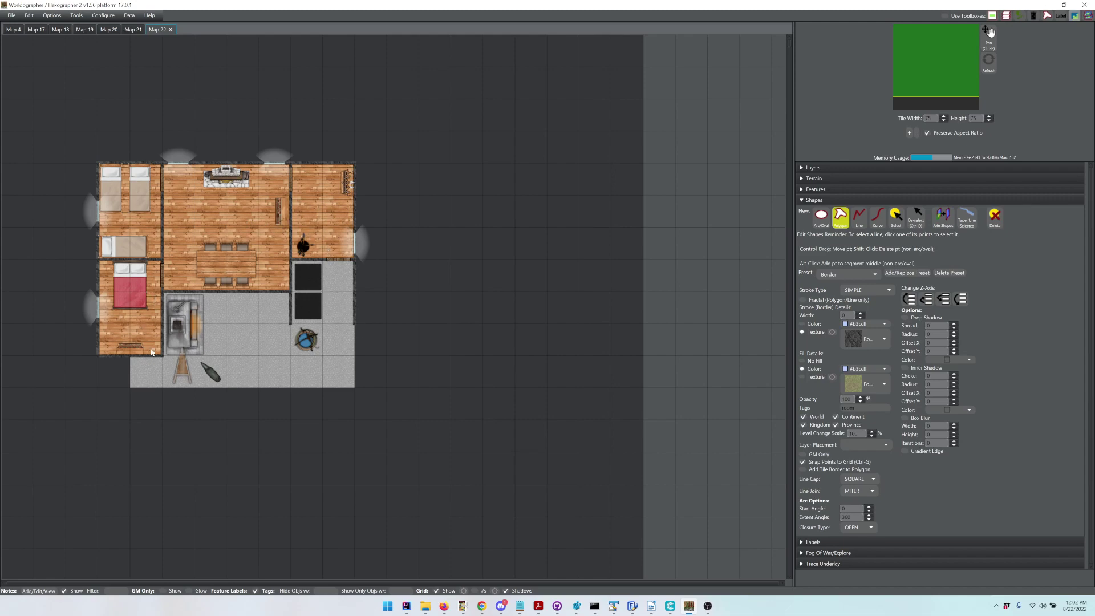
- Create a new battlemat map using the Generate Store option
left_click(11, 16)
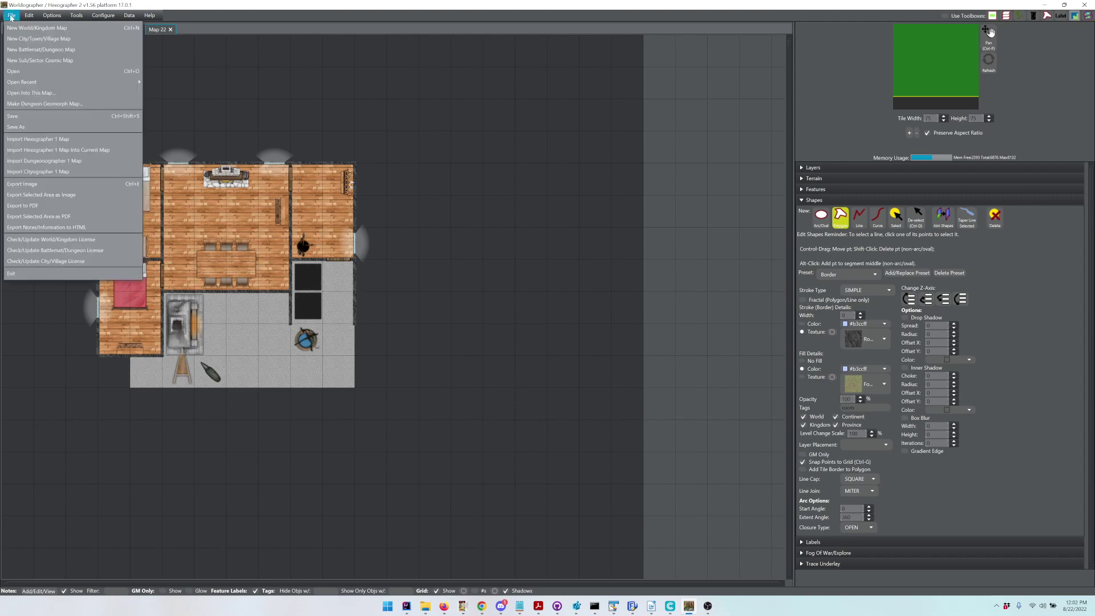
left_click(25, 53)
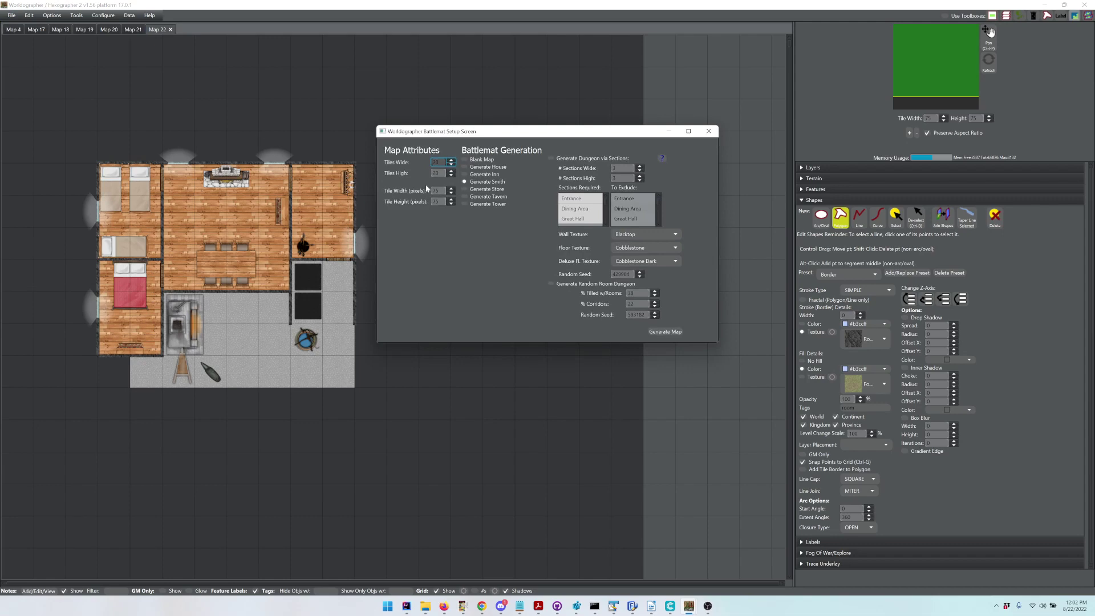
left_click(476, 190)
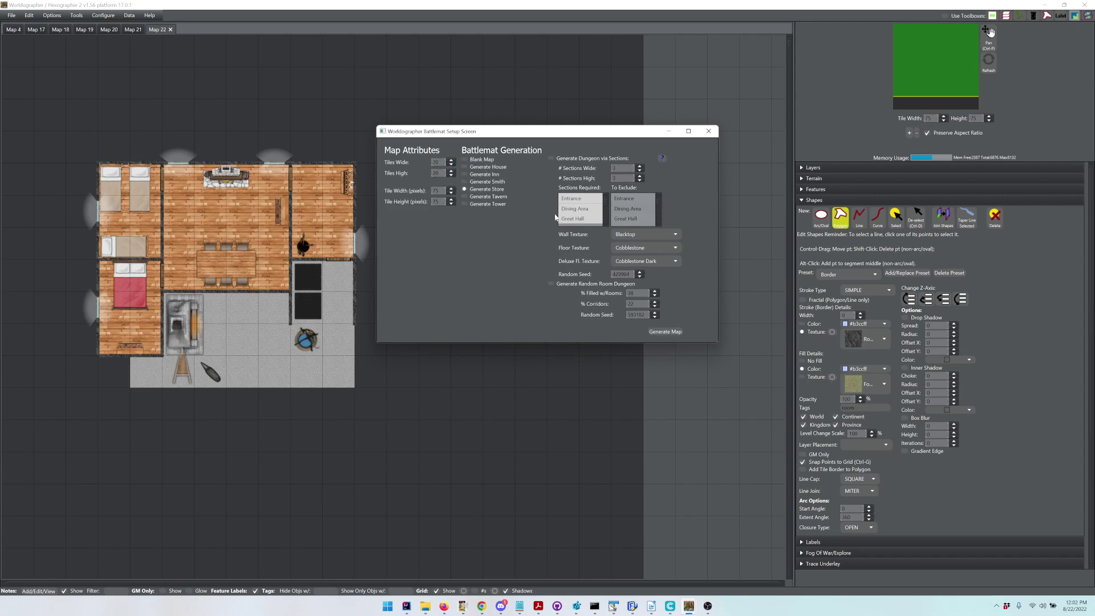
left_click(679, 332)
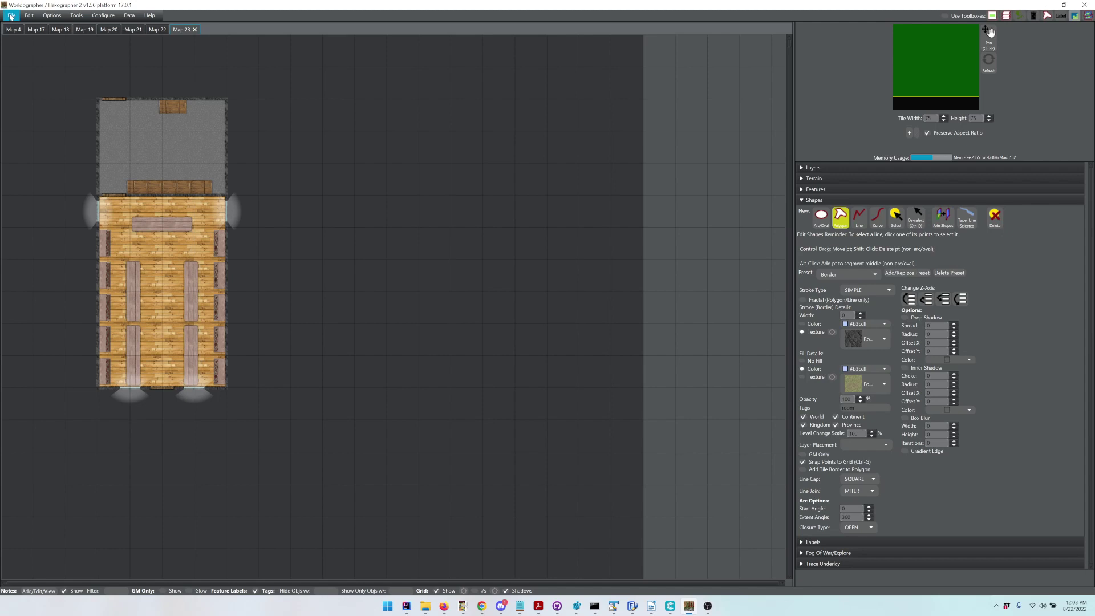
- Start a new battlemat using Generate Tower, accepting stair location Upper Right and purpose Guard Post in the tower options
left_click(11, 16)
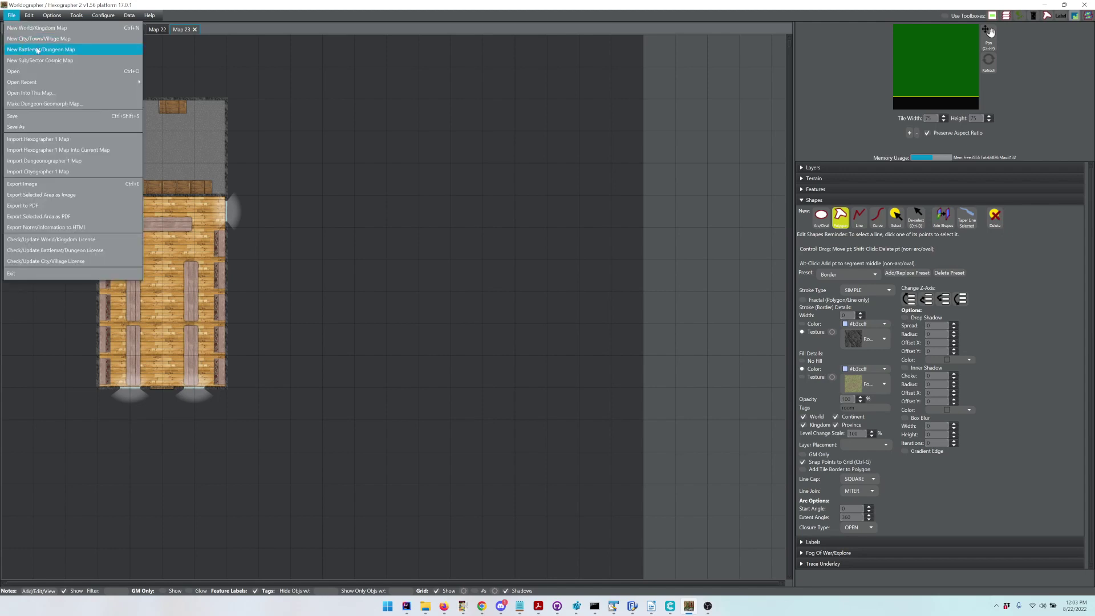
left_click(118, 53)
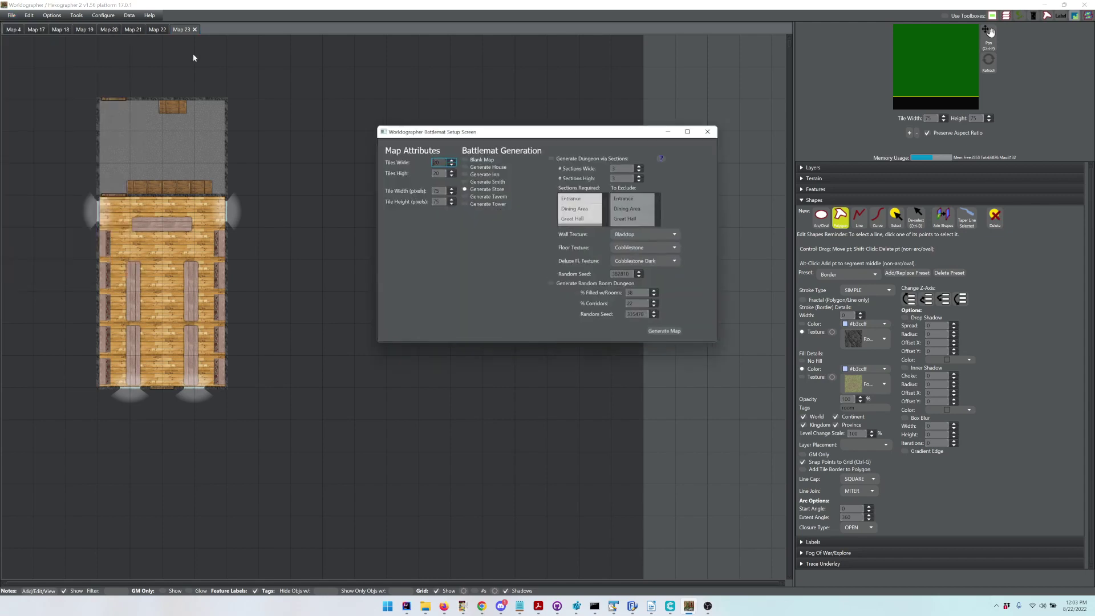
left_click(499, 205)
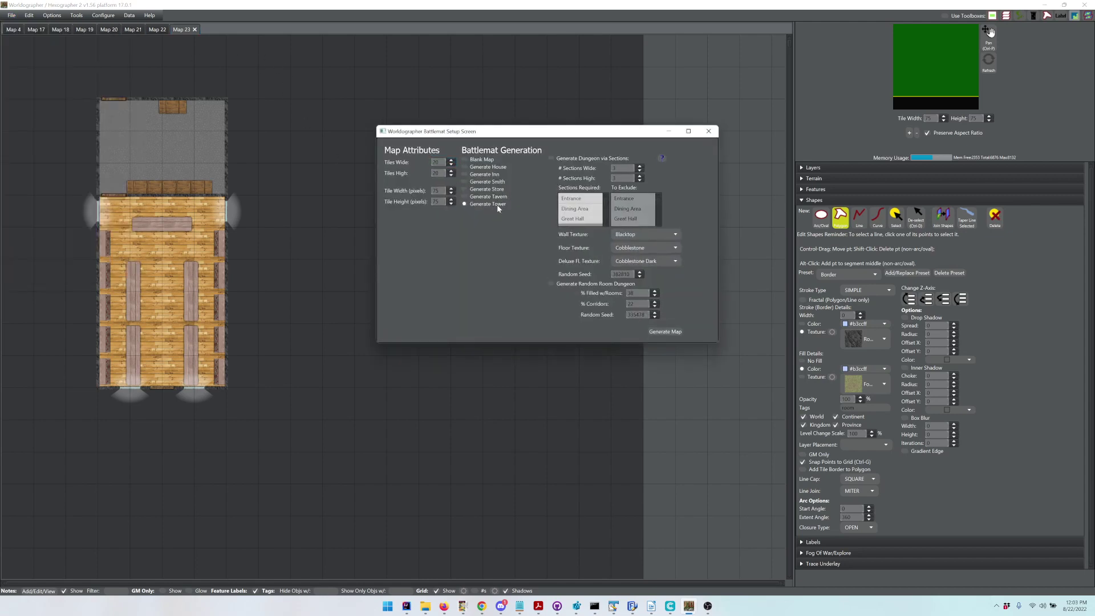
left_click(665, 331)
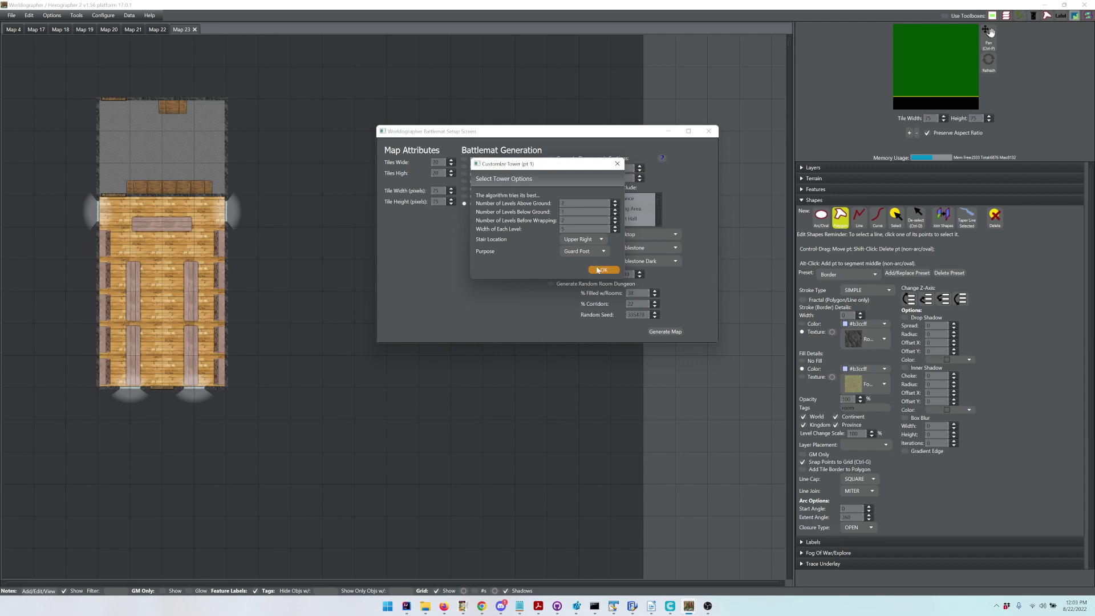
left_click(604, 270)
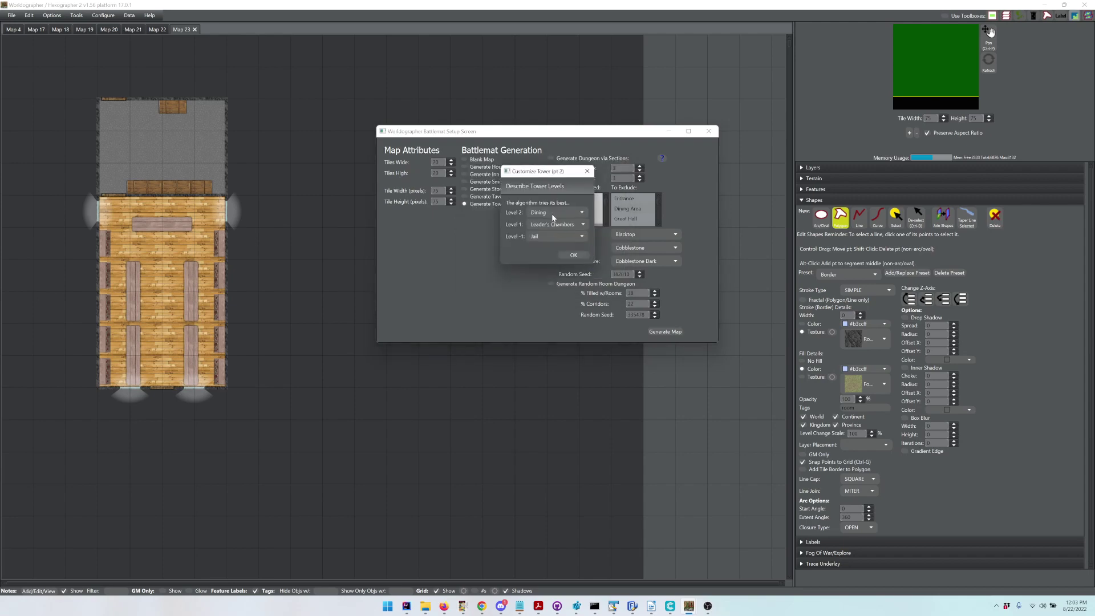
- Set the tower's Level 1 to Barracks, keep Level 2 as Dining and Level -1 as Jail, and generate the map
left_click(557, 225)
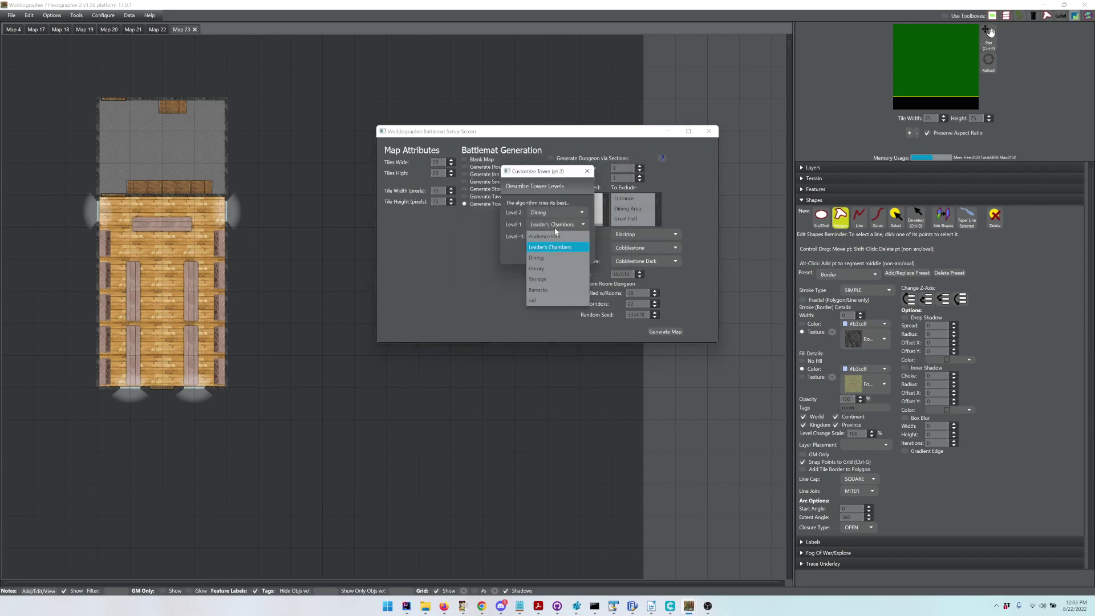
left_click(556, 290)
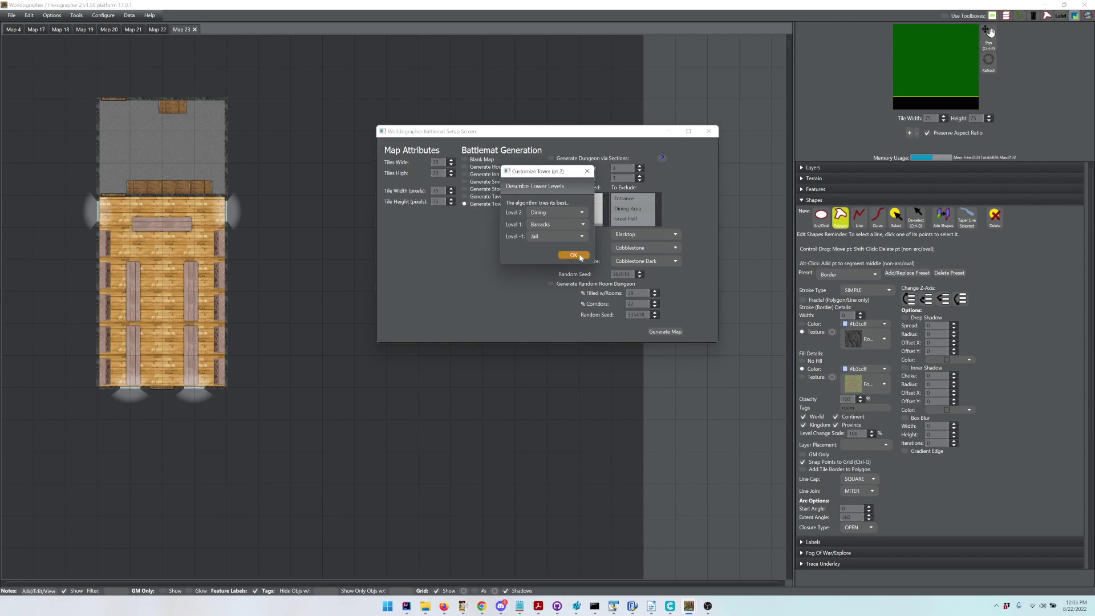
left_click(546, 236)
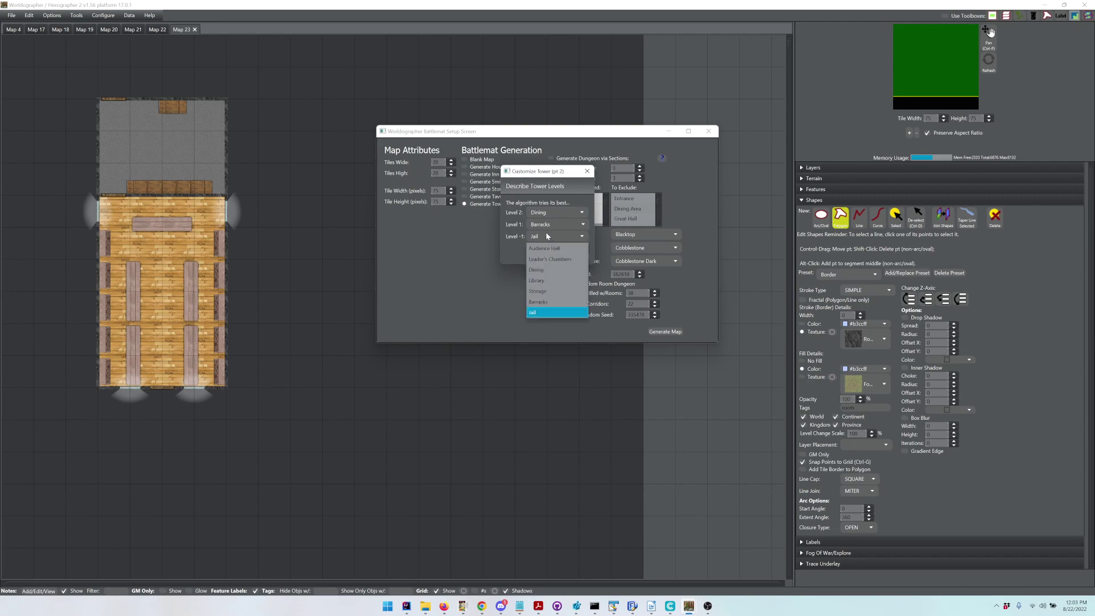
left_click(506, 255)
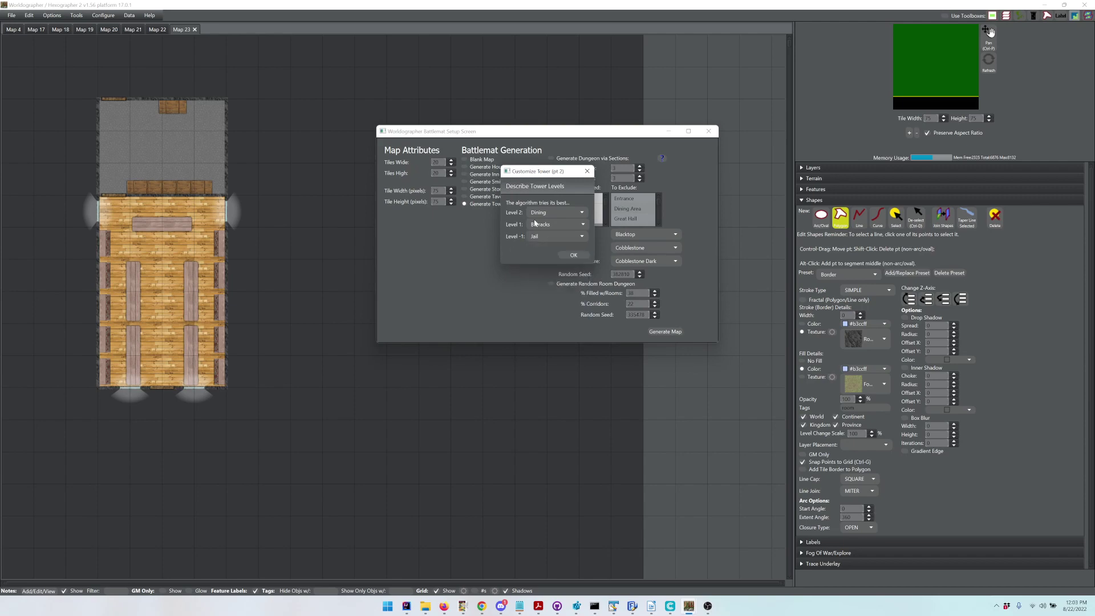
left_click(540, 216)
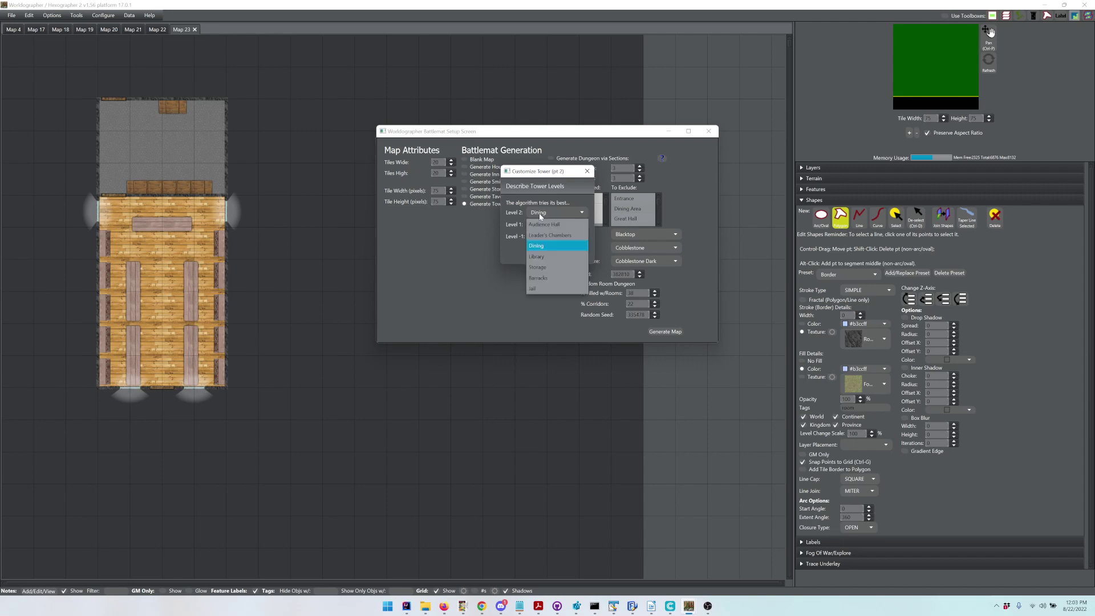
left_click(539, 247)
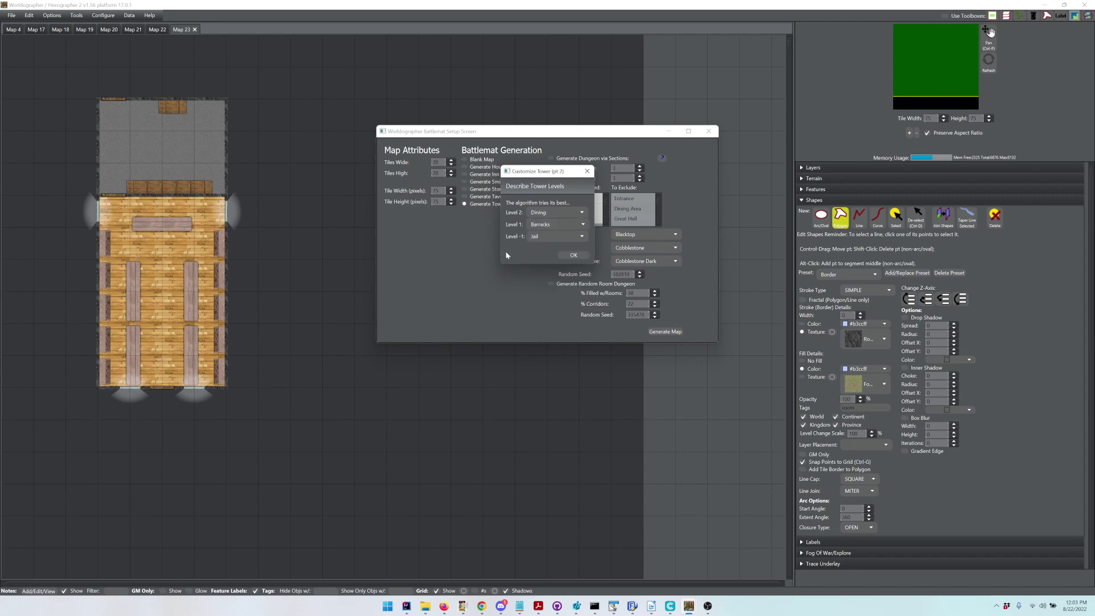
left_click(573, 255)
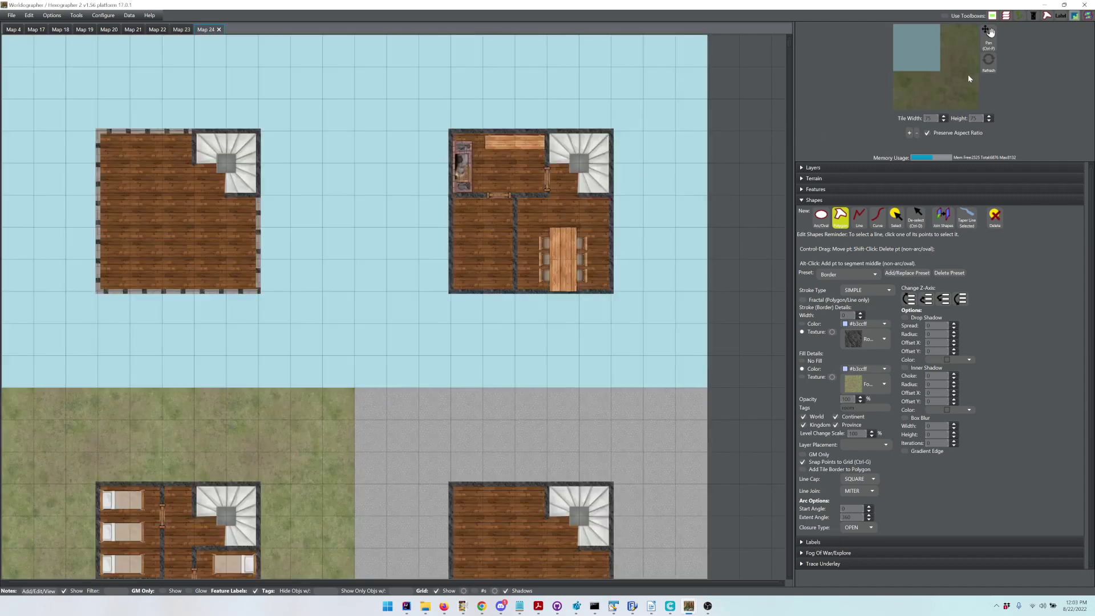
- Place a wooden door feature in the upper wall of the tower's barracks level, with Override Default Scale off
left_click(914, 48)
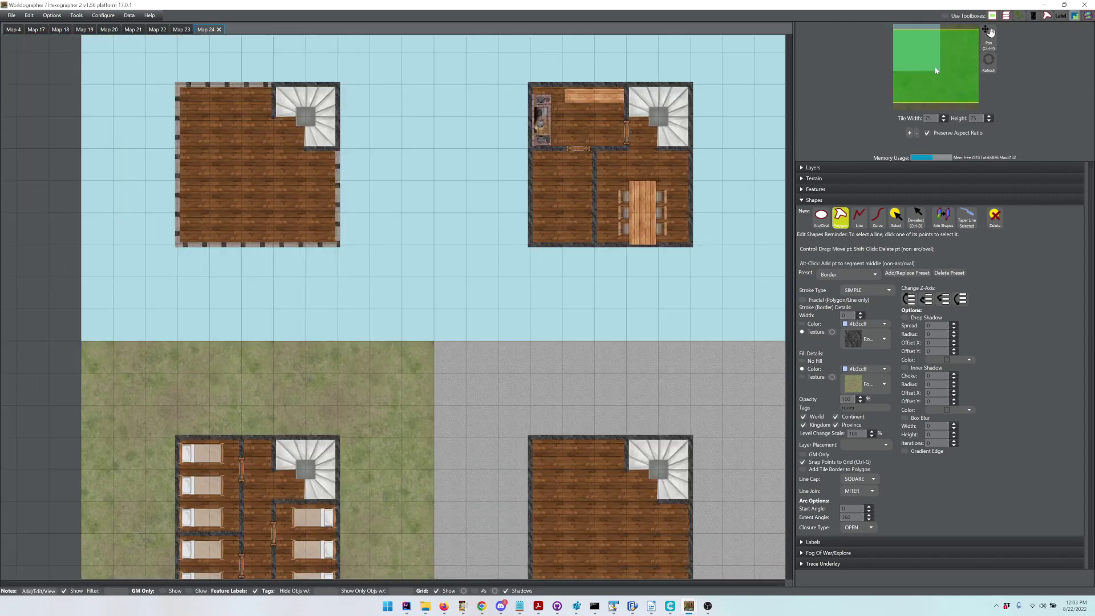
left_click_drag(936, 71, 933, 73)
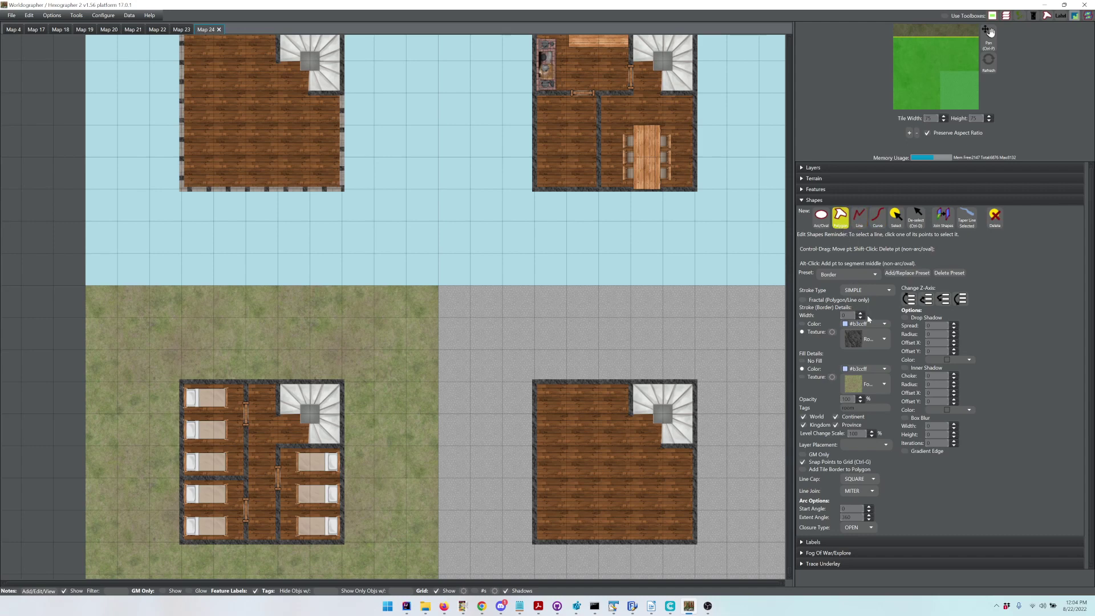
left_click(850, 200)
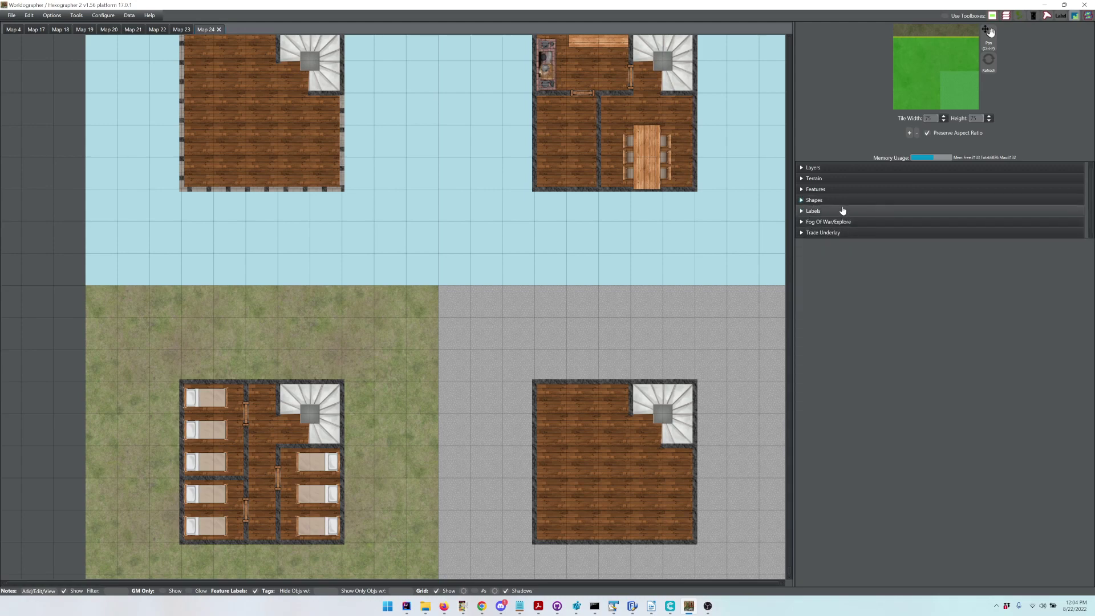
left_click(833, 189)
left_click(852, 228)
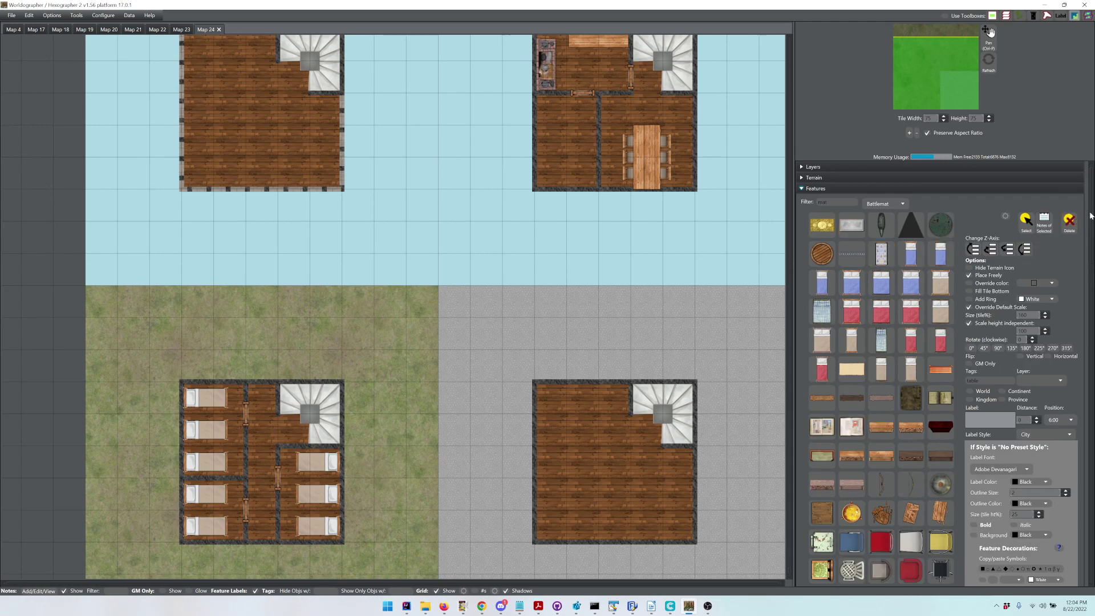
left_click_drag(1091, 215, 1000, 340)
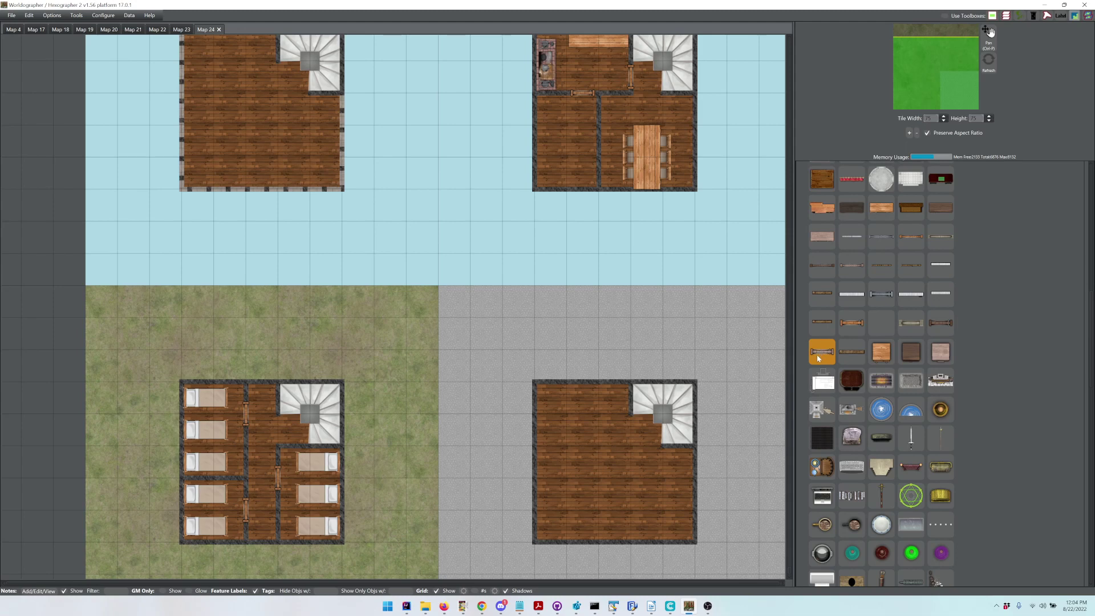
left_click(853, 329)
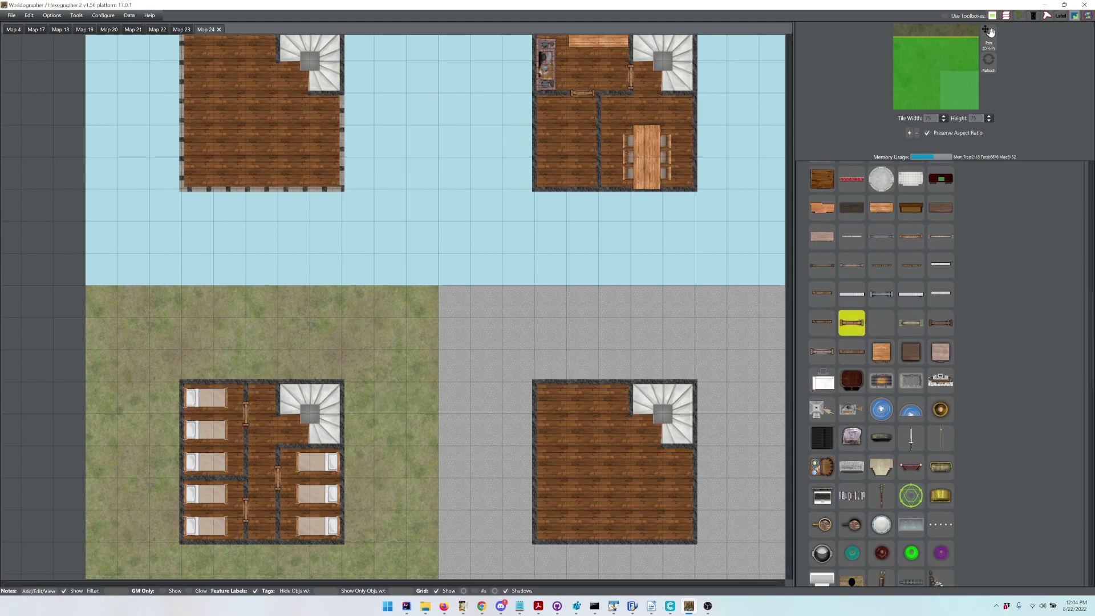
left_click_drag(1090, 186, 1090, 176)
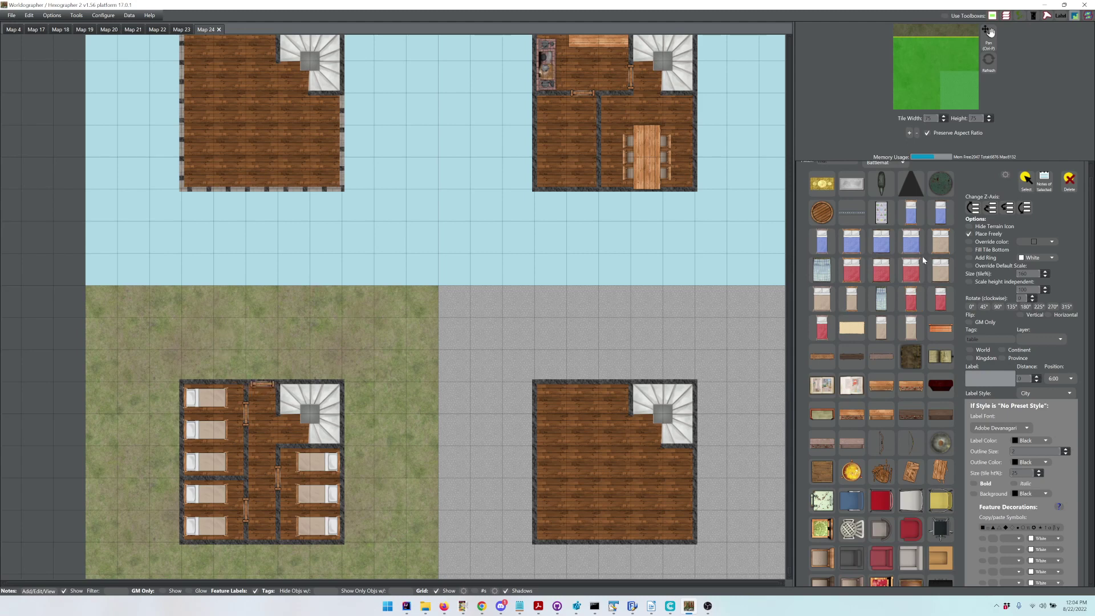
- Turn off Place Freely and place the wooden door snapped onto the upper wall of the barracks level
left_click(969, 234)
left_click(822, 270)
left_click(261, 382)
left_click(640, 455)
left_click(946, 362)
left_click(919, 467)
- Create a new battlemat using Generate Dungeon via Sections and look over its rooms and corridors
left_click(12, 15)
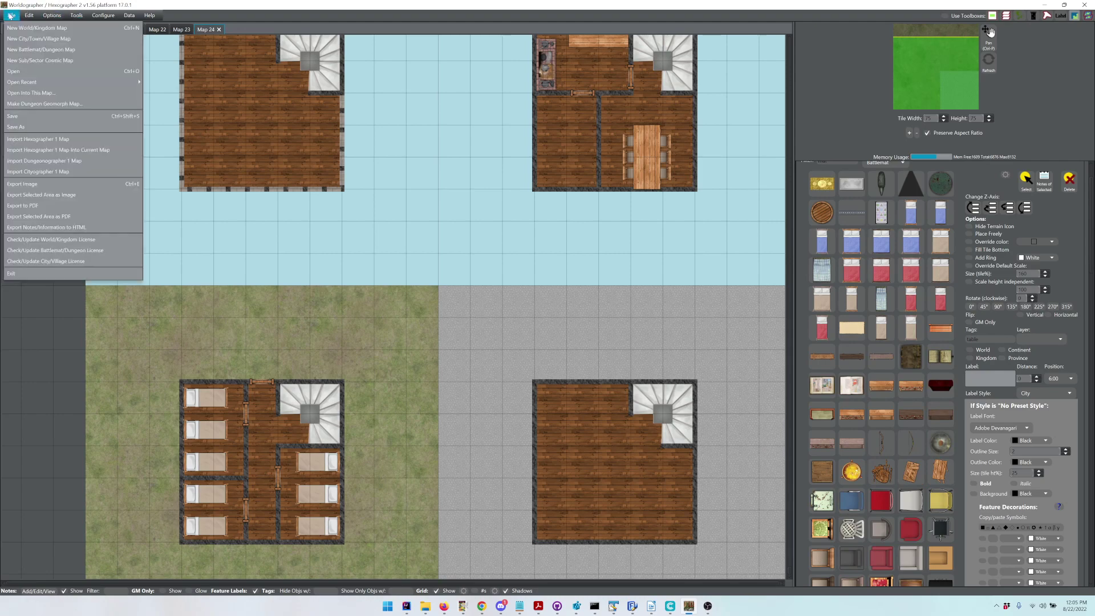
left_click(21, 53)
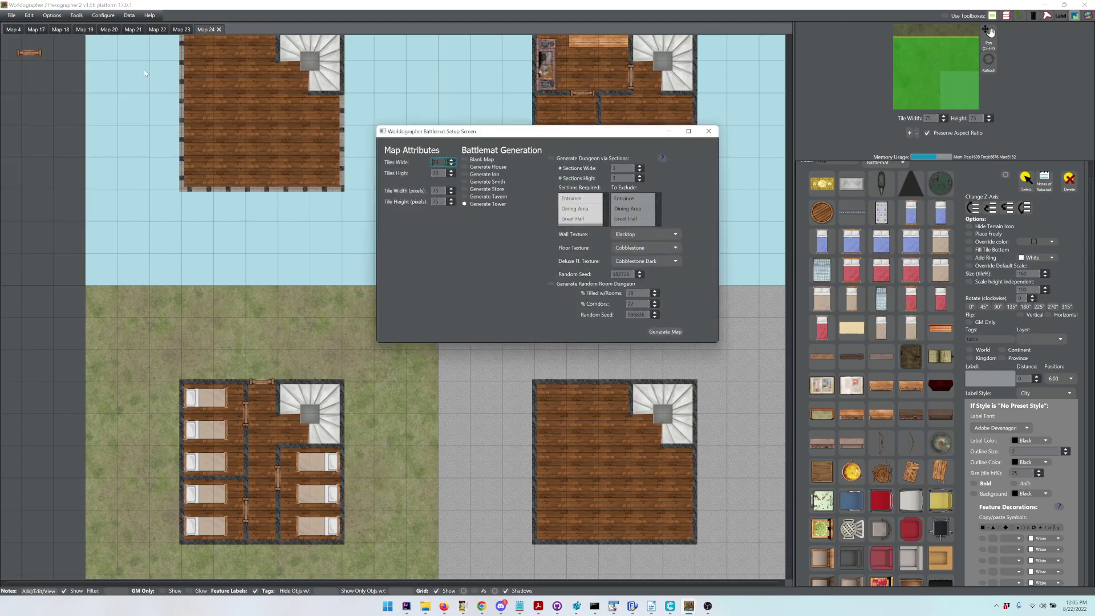
left_click(554, 160)
left_click(665, 331)
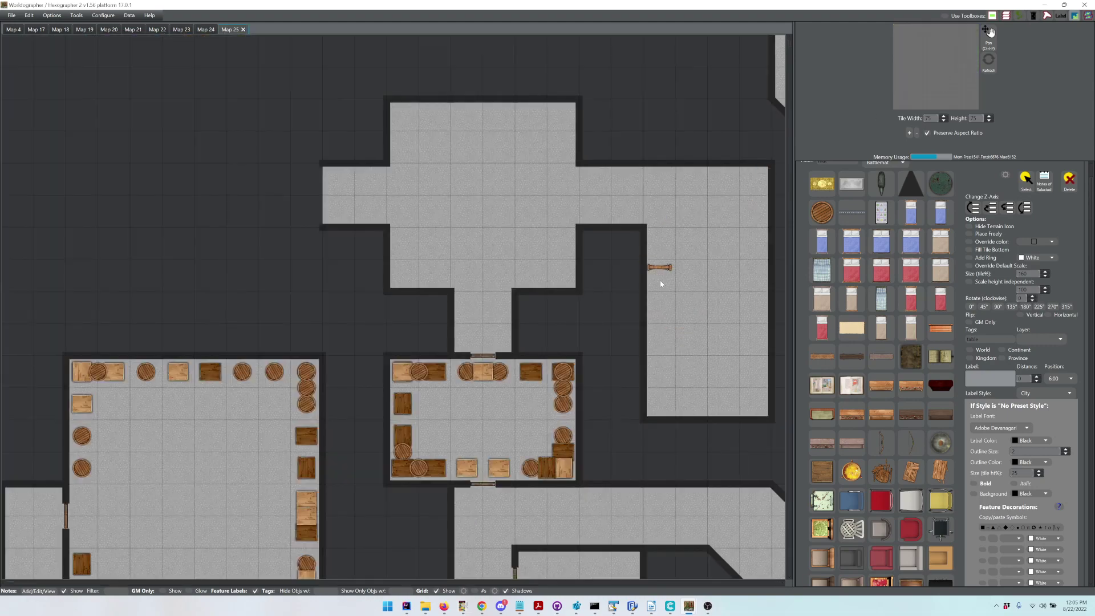
scroll(655, 269, "down", 3)
scroll(760, 241, "down", 2)
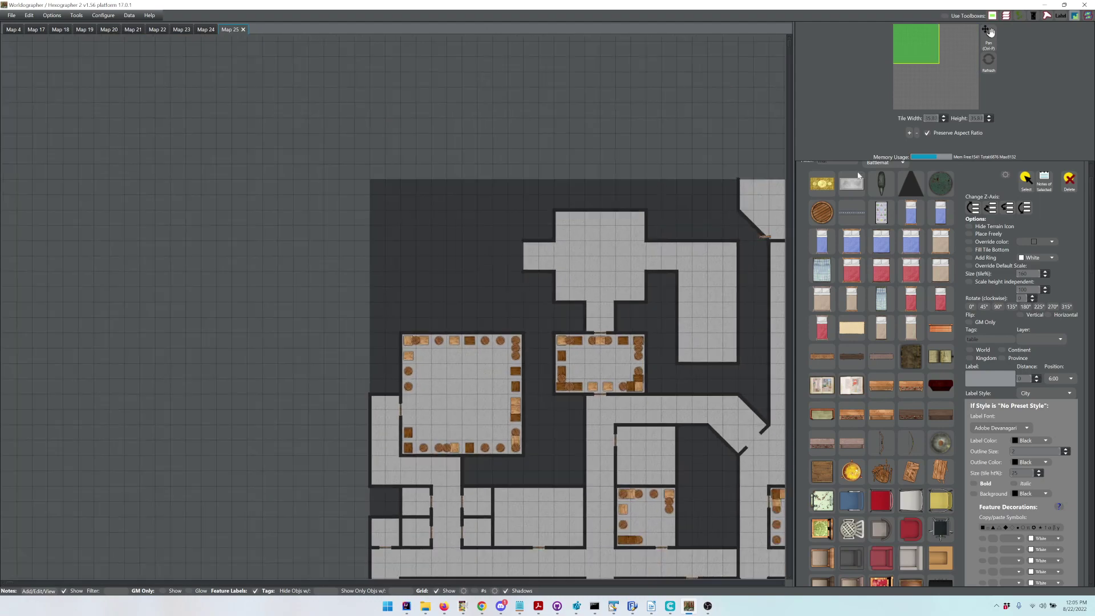
left_click_drag(924, 45, 938, 82)
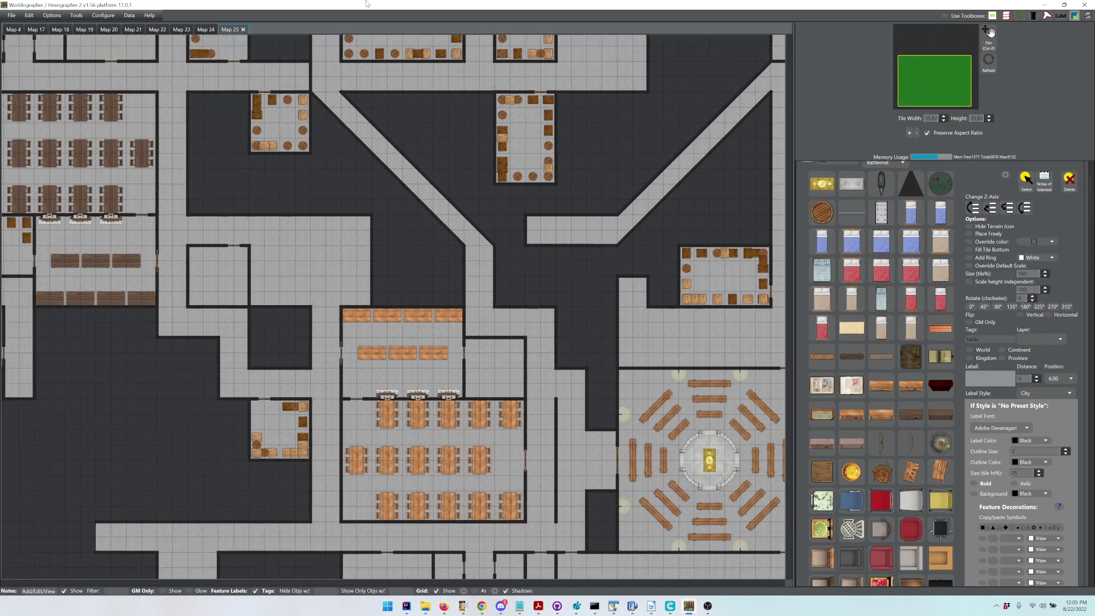
- Create a new battlemat using Generate Random Room Dungeon and look over the numbered rooms
left_click(10, 18)
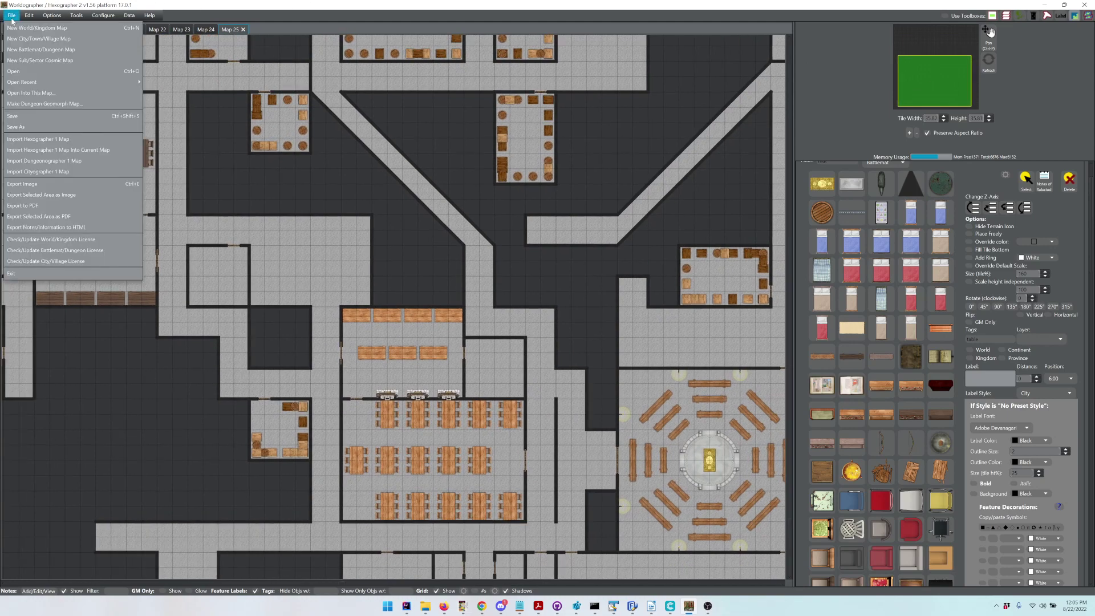
left_click(19, 49)
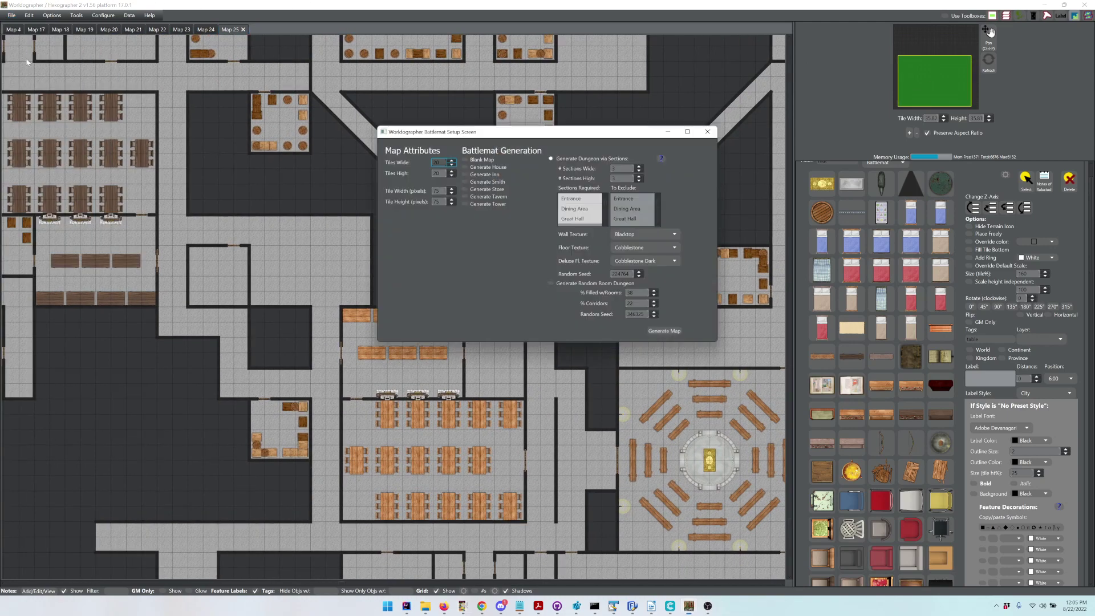
left_click(592, 285)
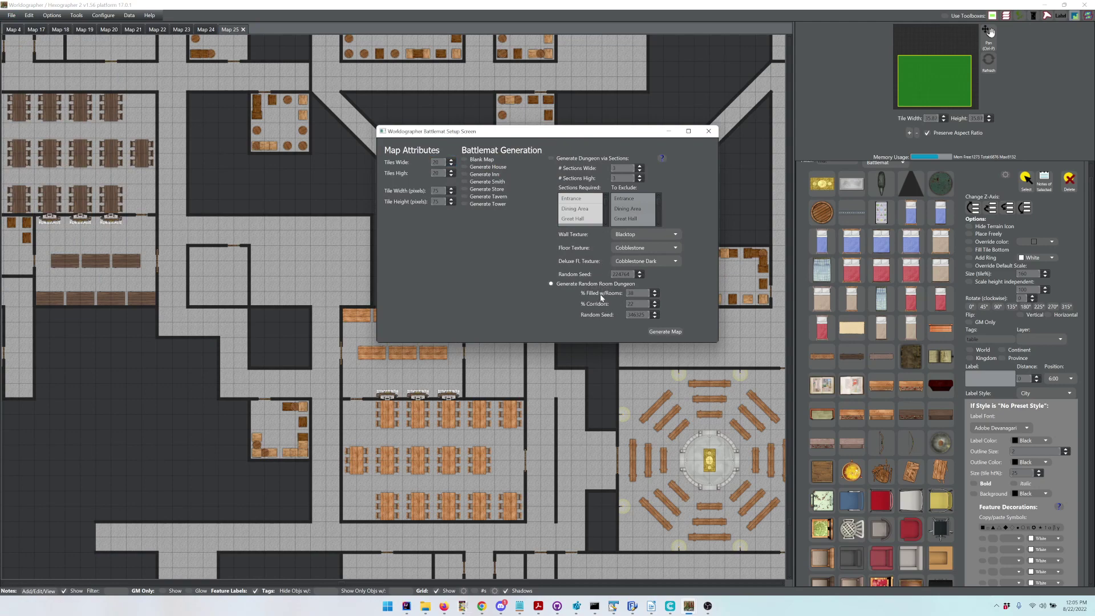
left_click(666, 332)
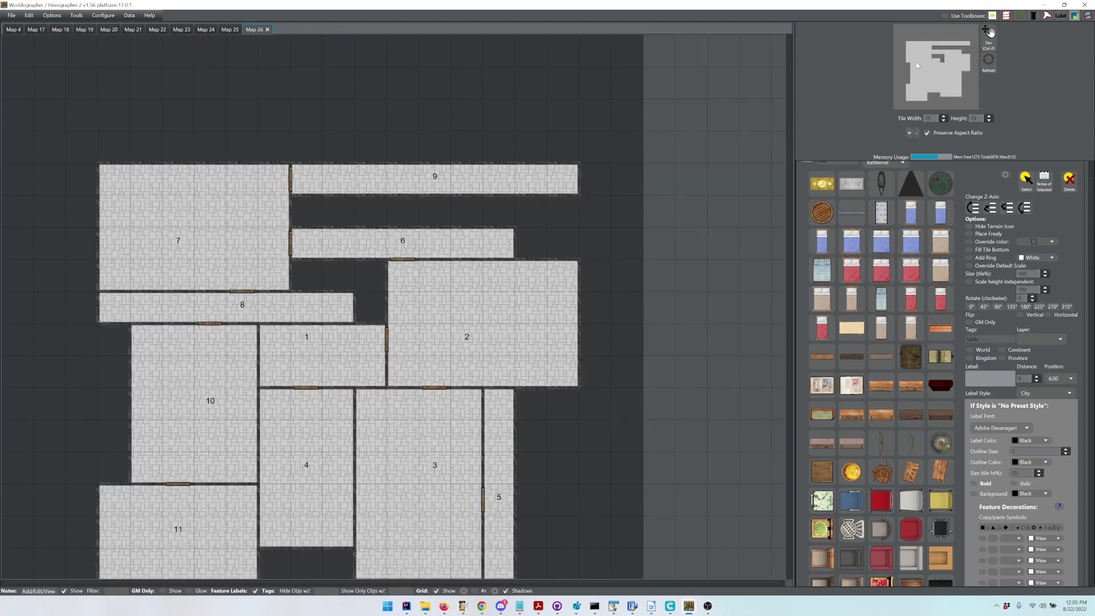
left_click(937, 70)
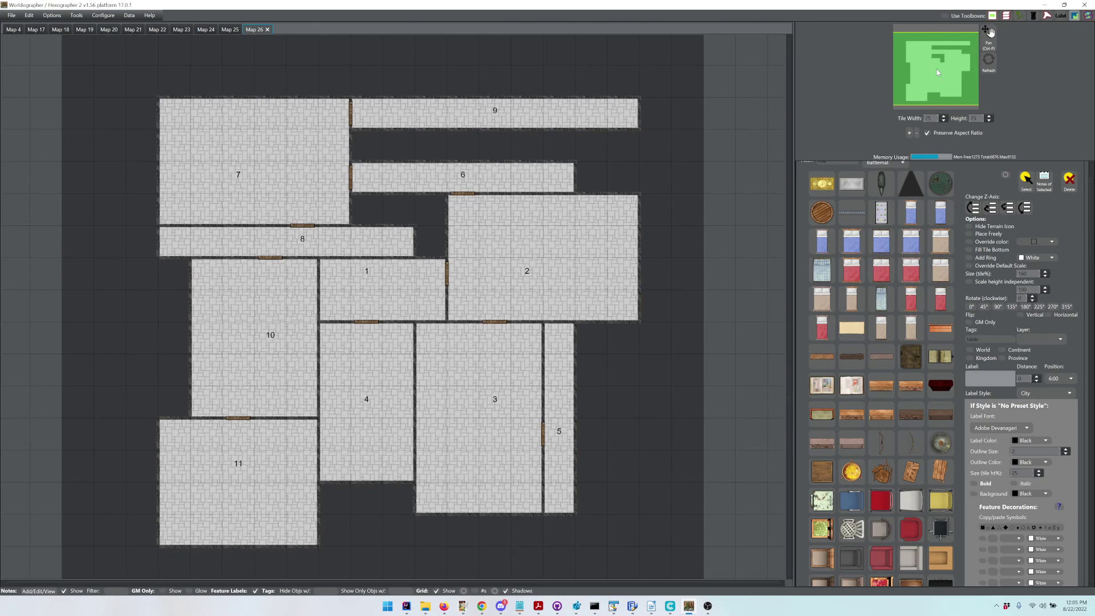
left_click_drag(937, 72, 933, 70)
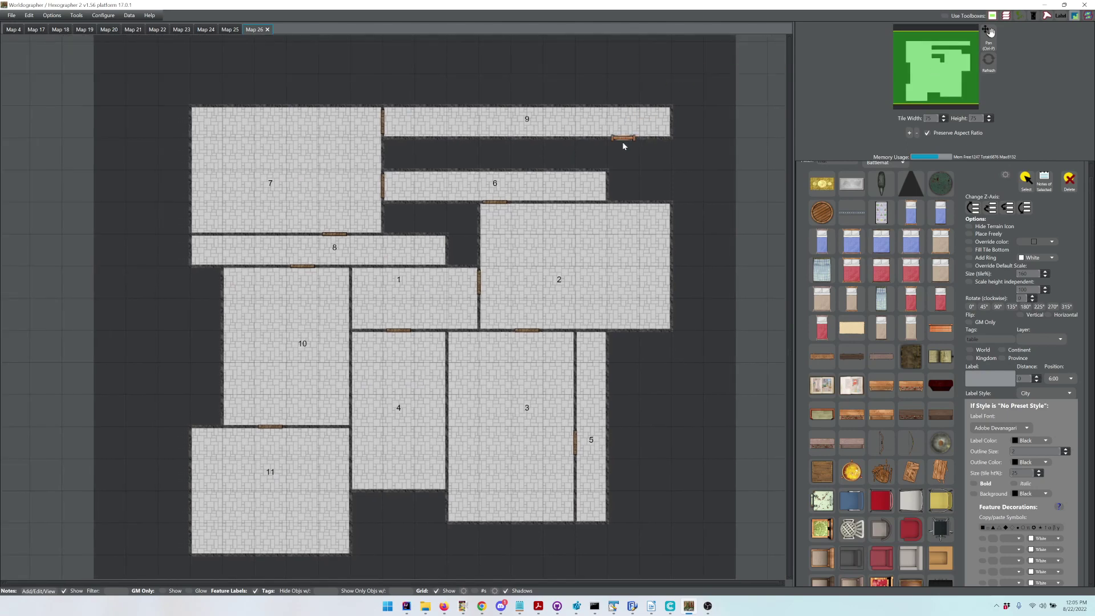
left_click(598, 123)
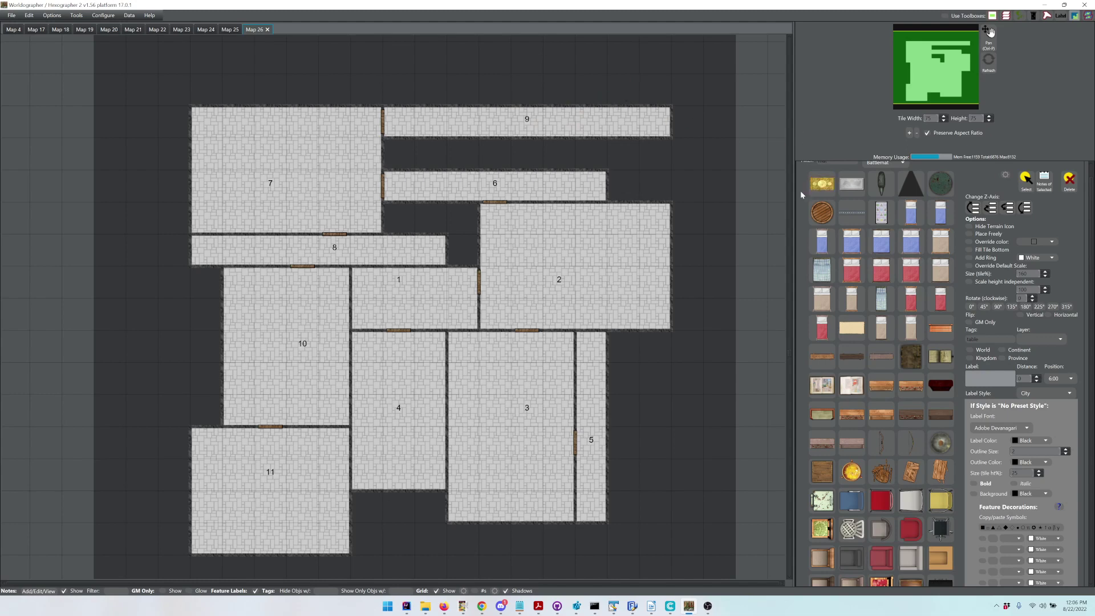
- Review the earlier generated tavern battlemats on Map 18 and Map 17
left_click(60, 30)
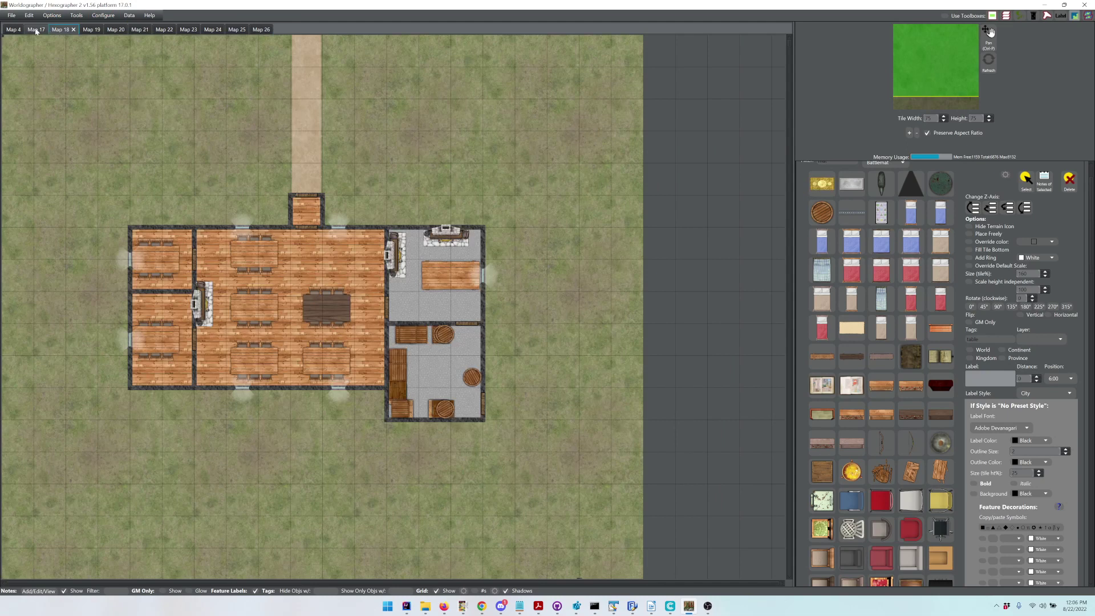
left_click(35, 30)
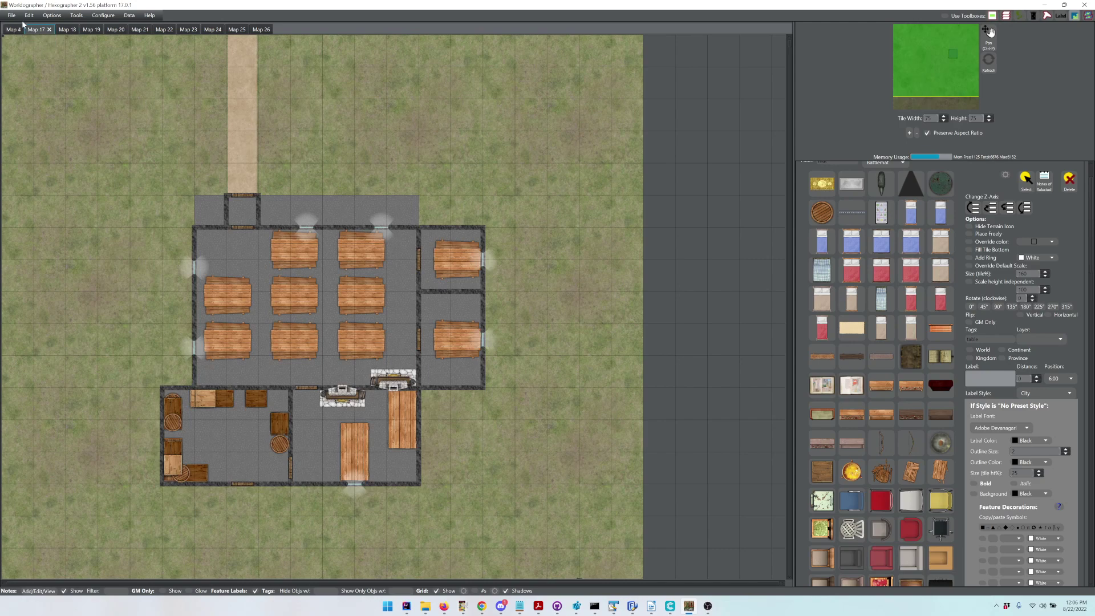
left_click(11, 16)
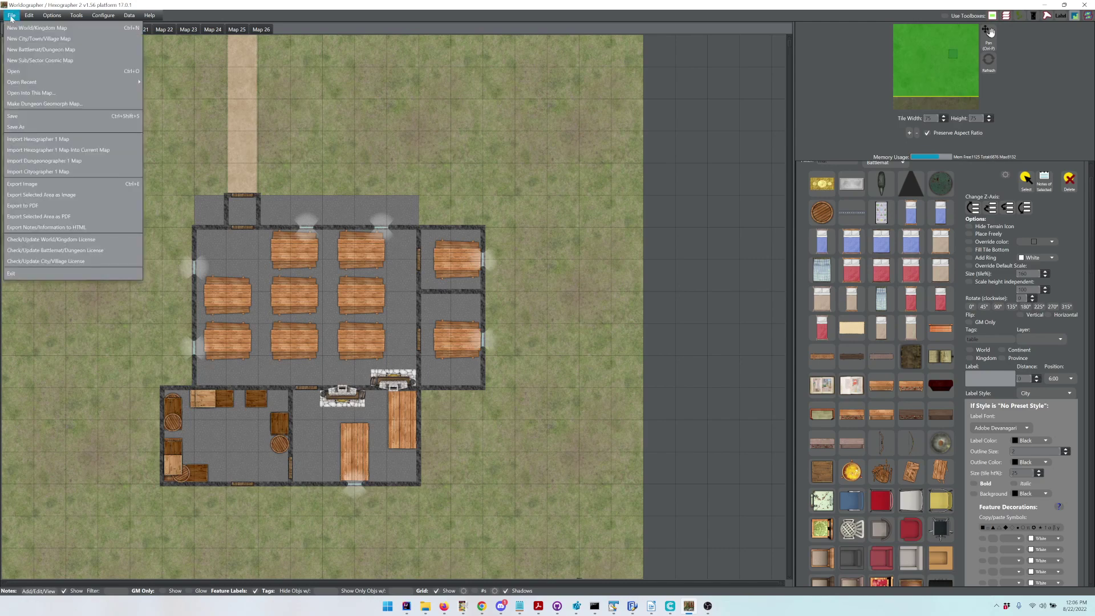